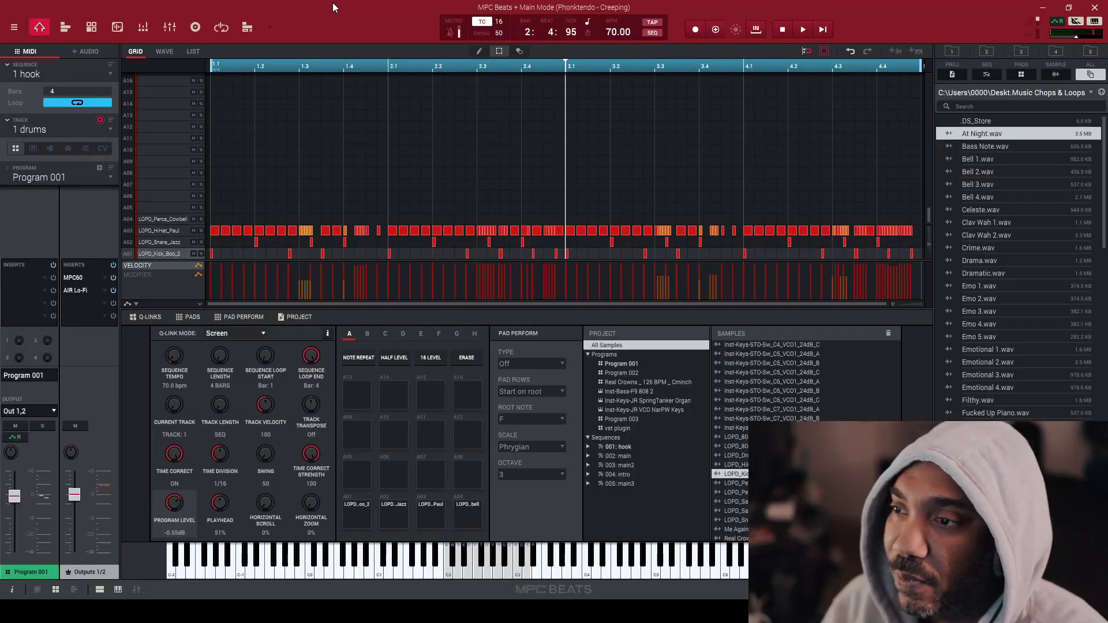
# - Preview the hook sequence, switch to Song mode, and audition the 14-step arrangement
pyautogui.press('space')
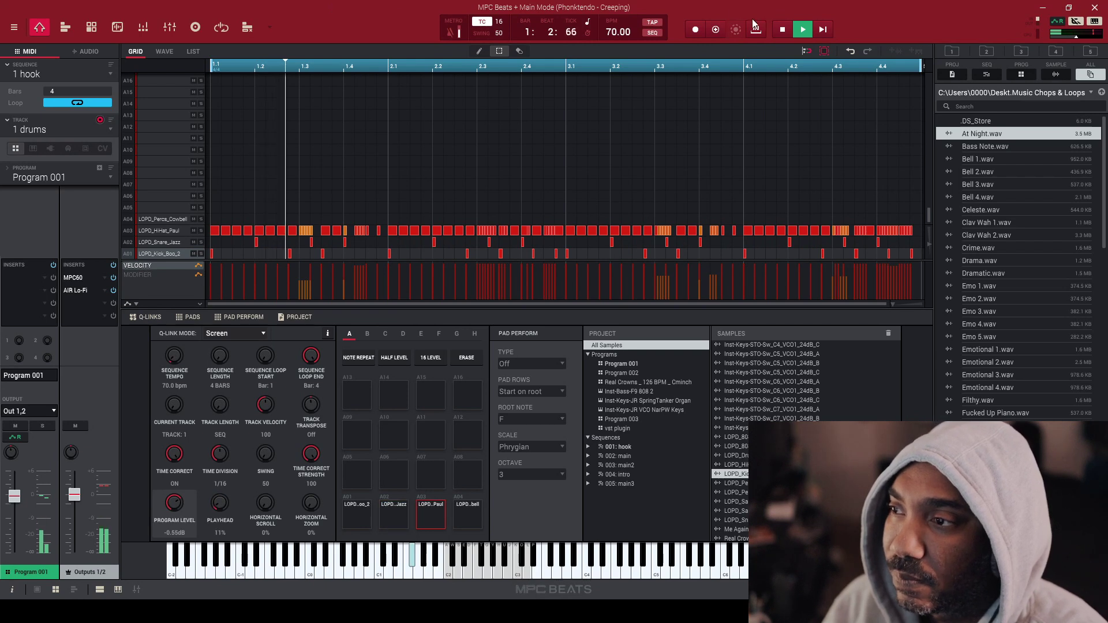
pyautogui.click(782, 30)
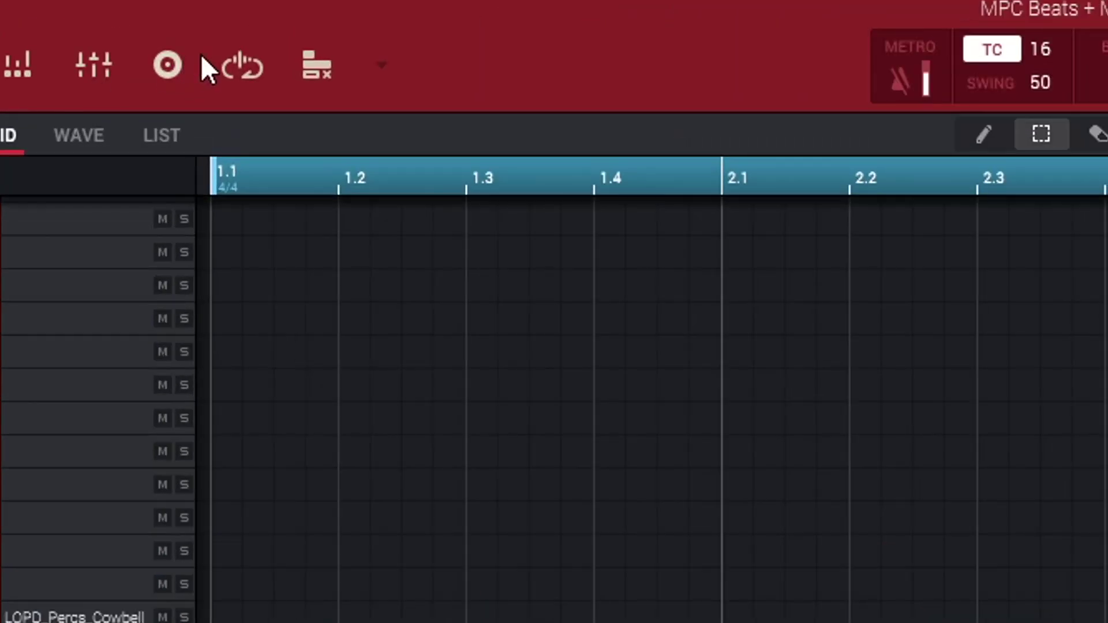
pyautogui.click(375, 64)
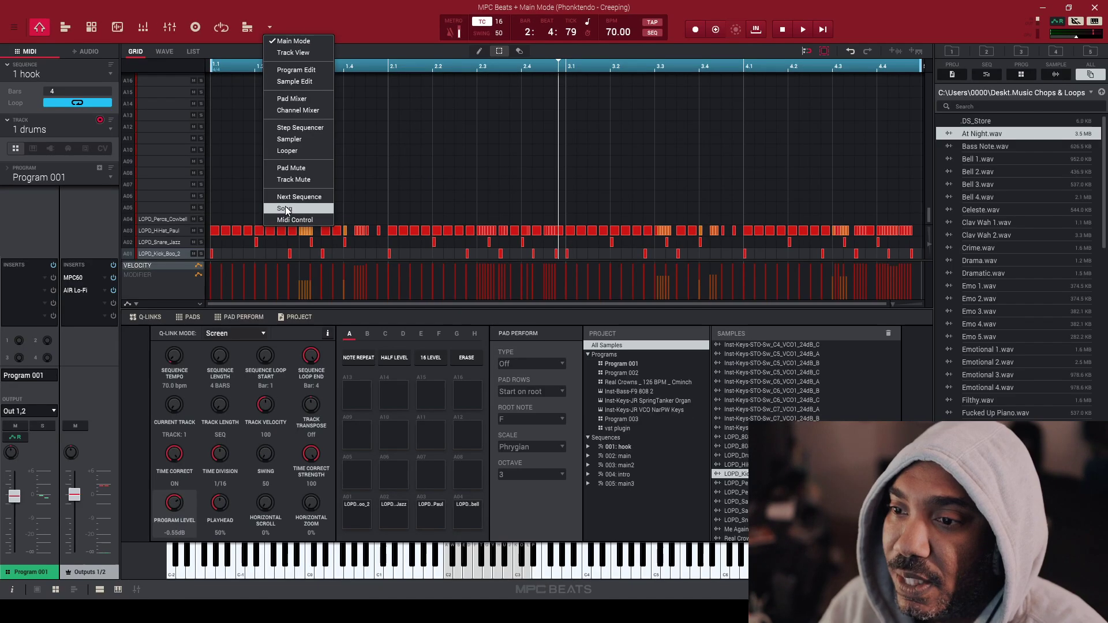
pyautogui.click(285, 209)
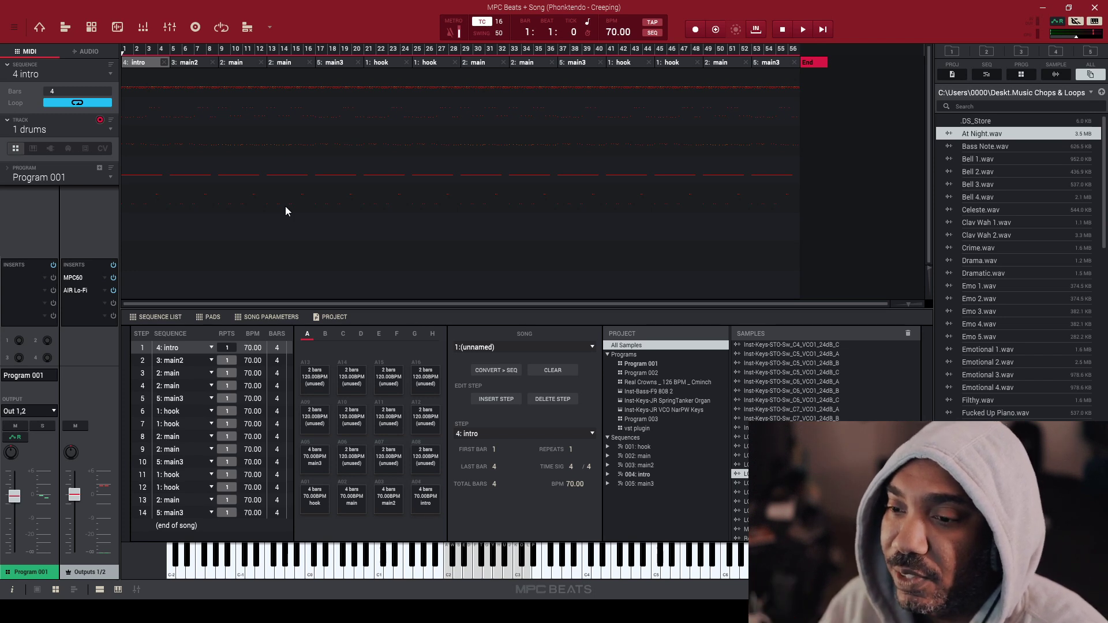
pyautogui.click(802, 33)
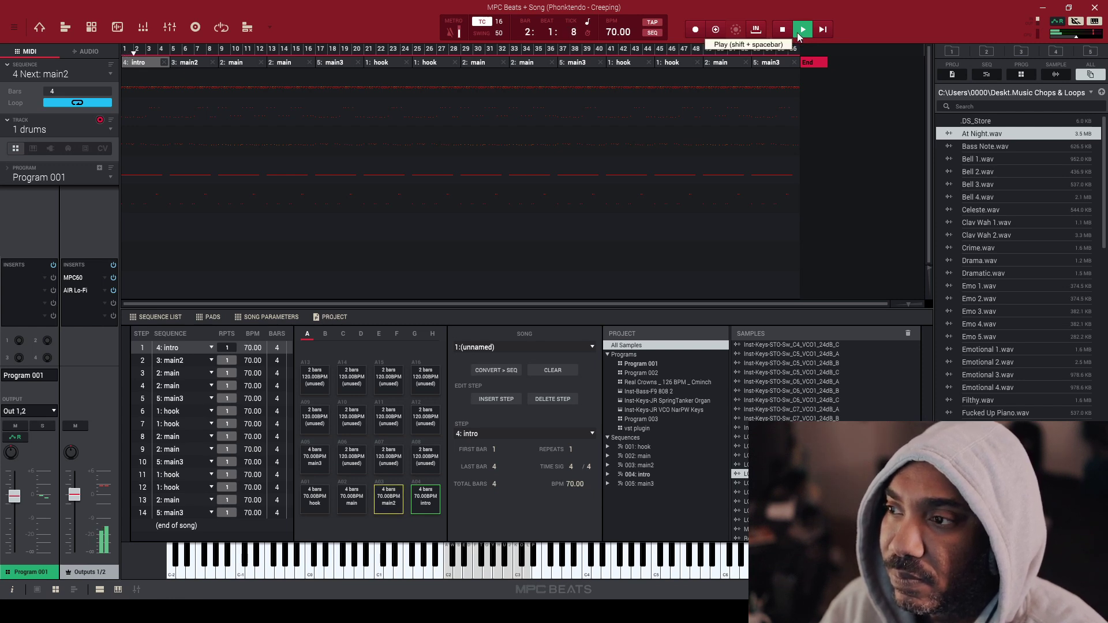
pyautogui.click(786, 33)
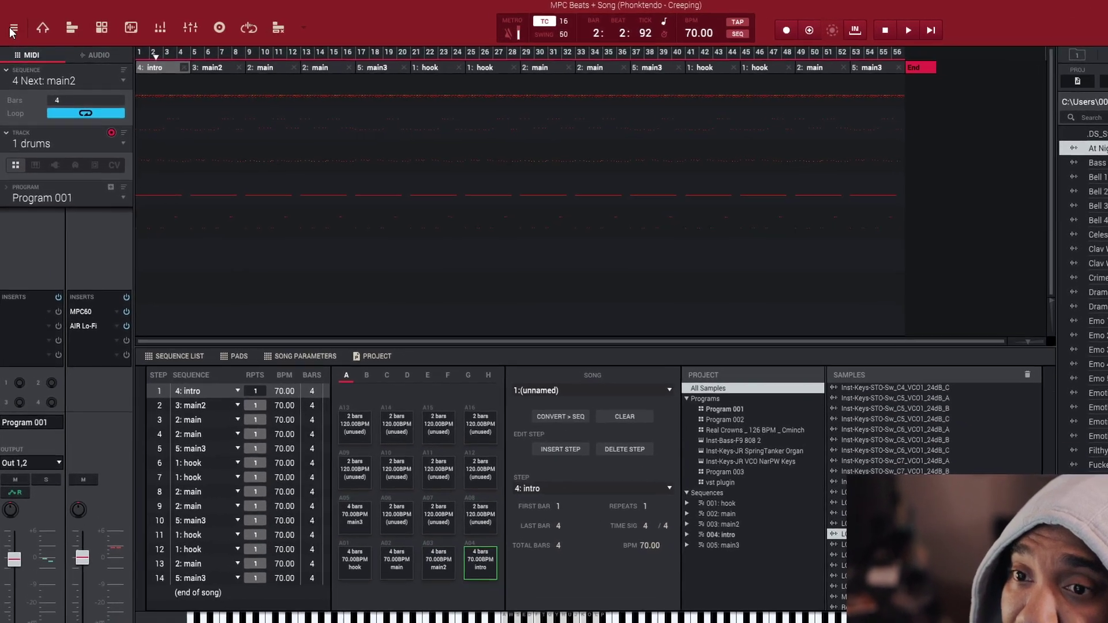
# - Start an audio mixdown export of the song via File > Export > As Audio Mixdown
pyautogui.click(13, 28)
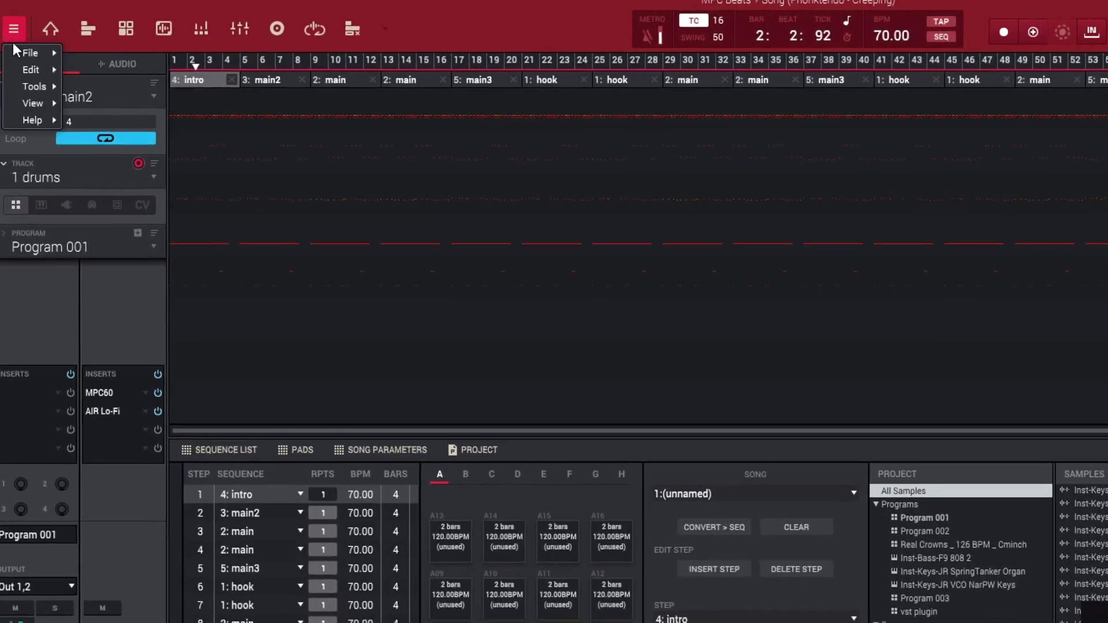
pyautogui.moveTo(18, 45)
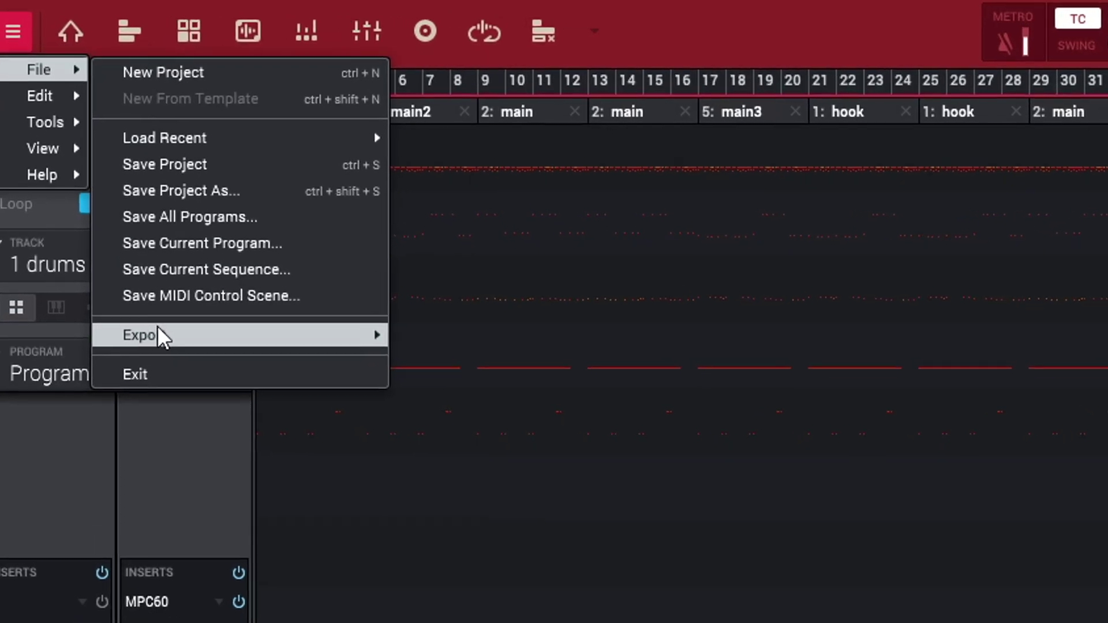
pyautogui.moveTo(126, 261)
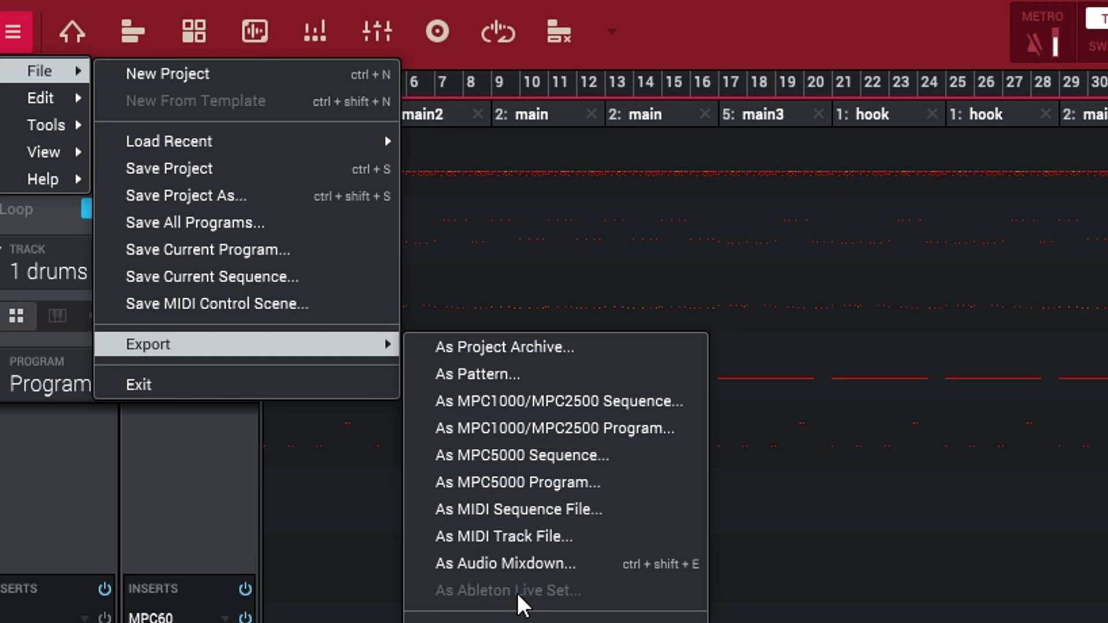
pyautogui.click(521, 562)
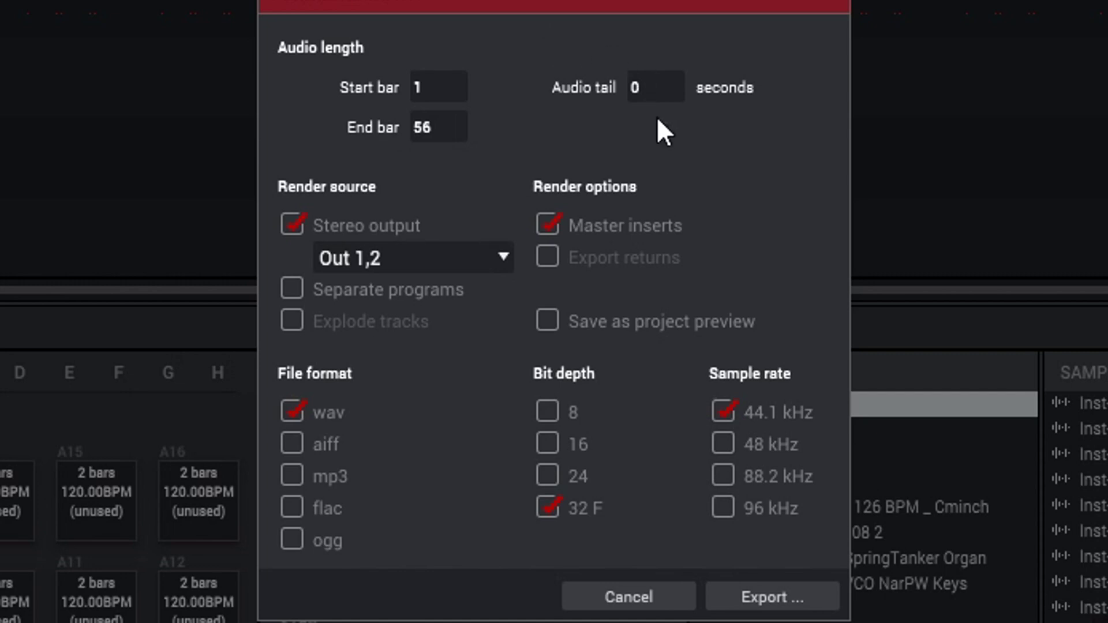
# - Keep the audio tail at 0 seconds for the bars 1–56 mixdown and review render outputs
pyautogui.moveTo(653, 87); pyautogui.dragTo(642, 40)
pyautogui.moveTo(649, 82); pyautogui.dragTo(663, 208)
pyautogui.click(462, 266)
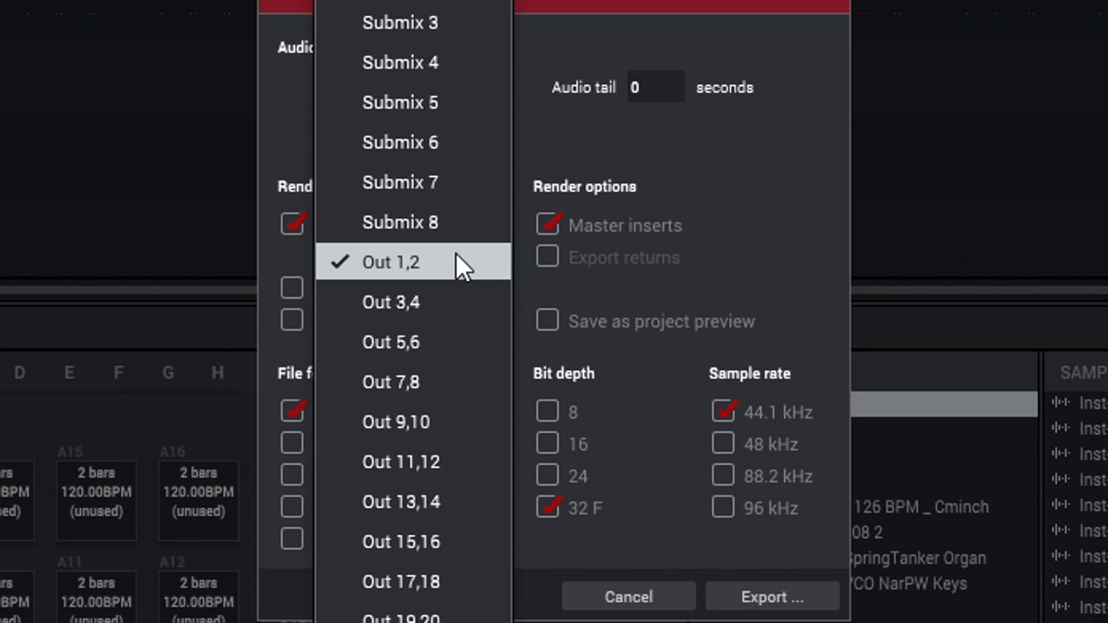
pyautogui.click(561, 100)
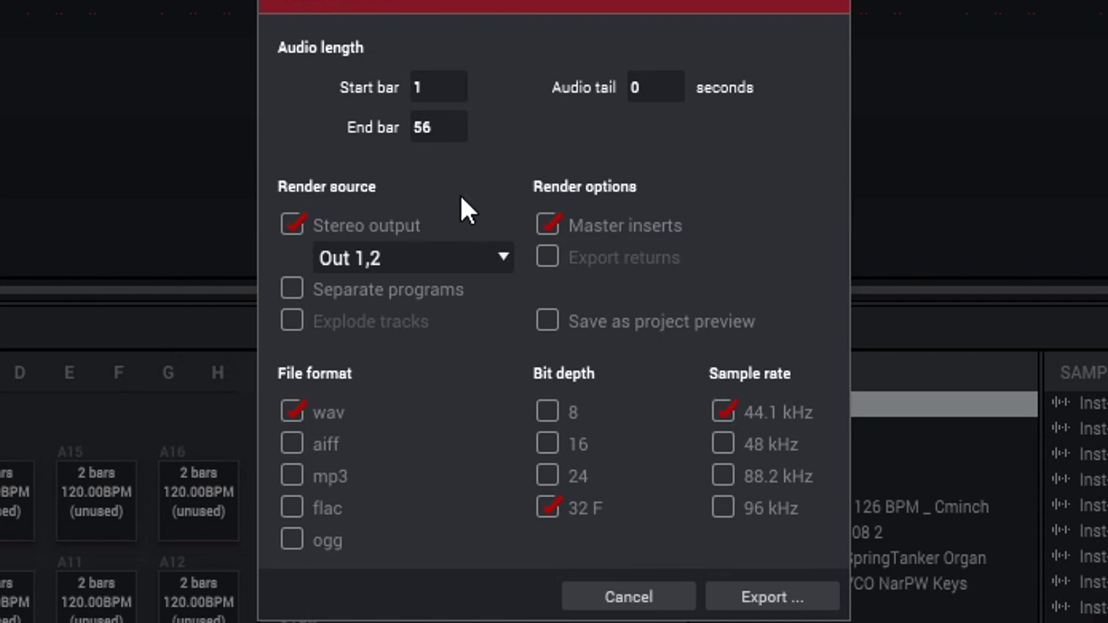
pyautogui.click(293, 293)
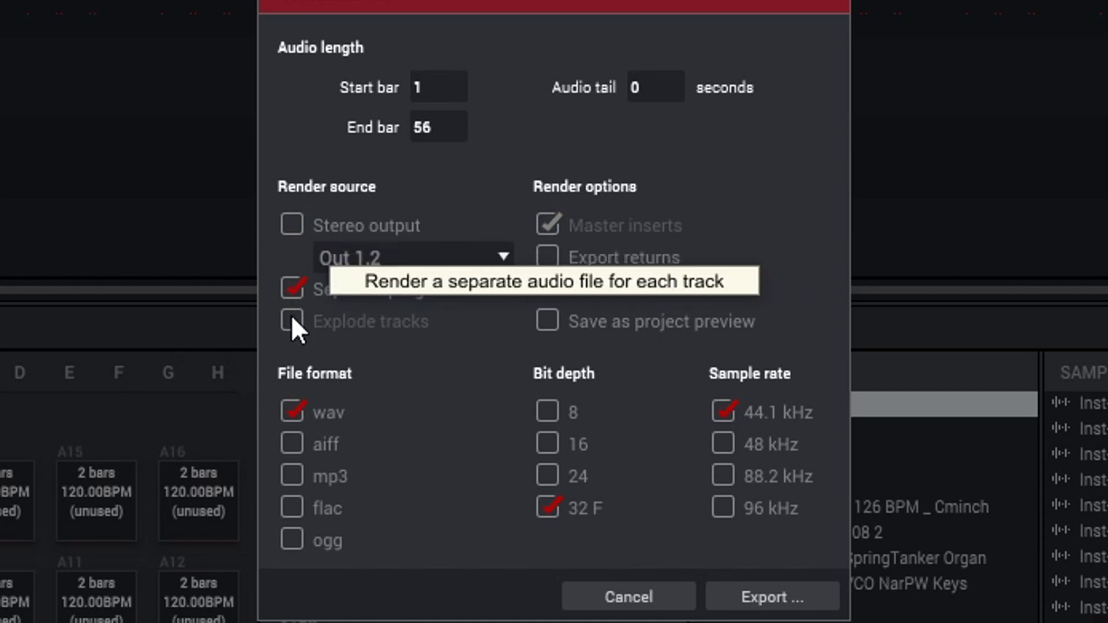
pyautogui.click(296, 228)
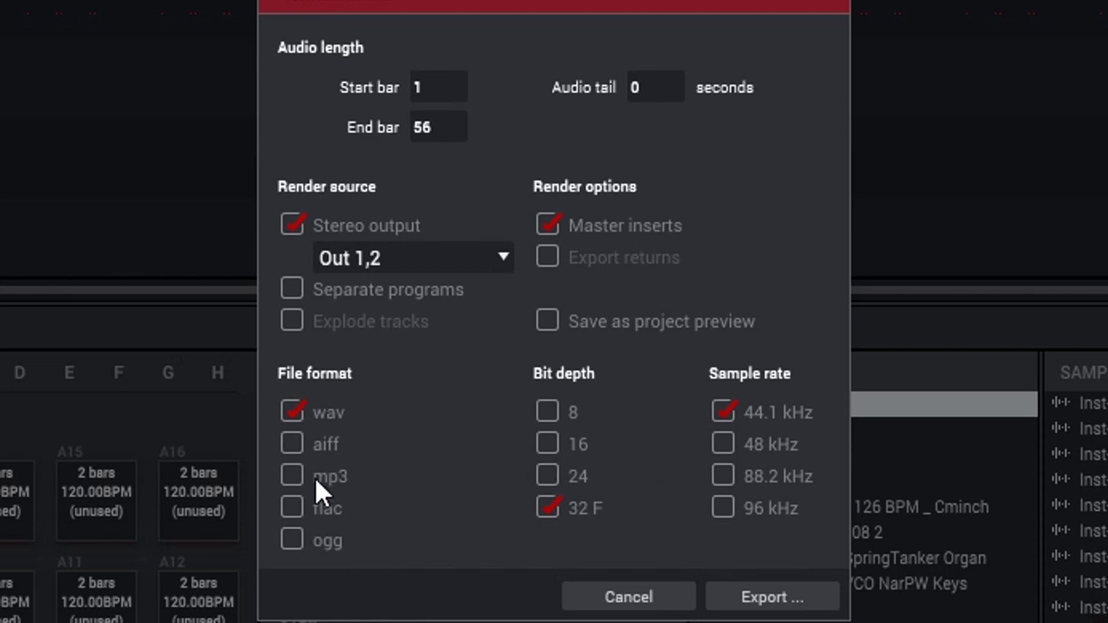
pyautogui.click(299, 477)
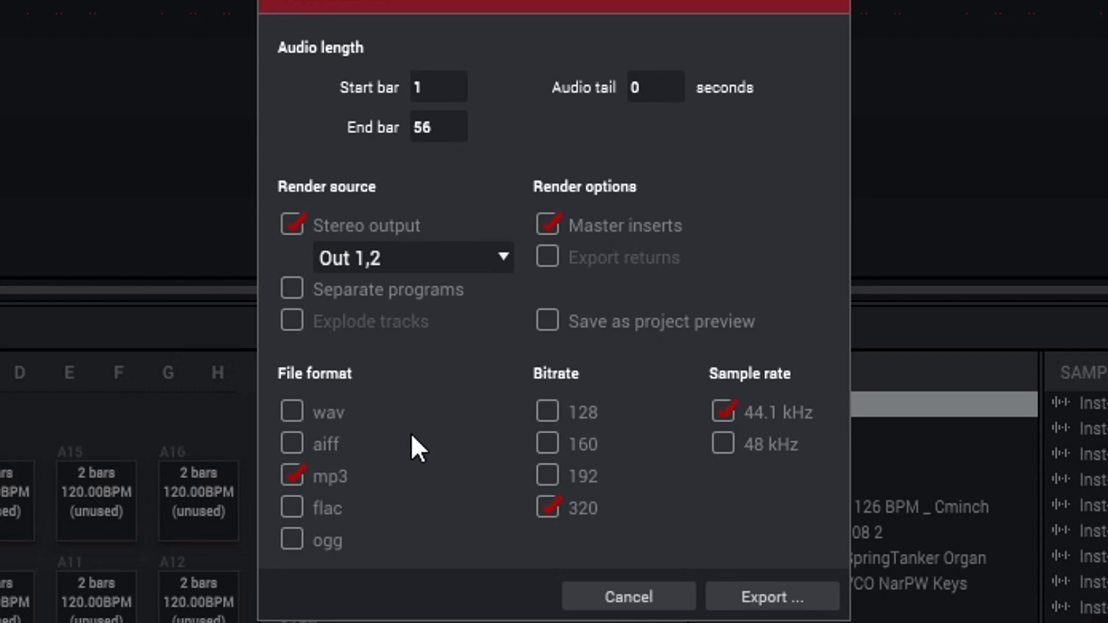
pyautogui.click(299, 410)
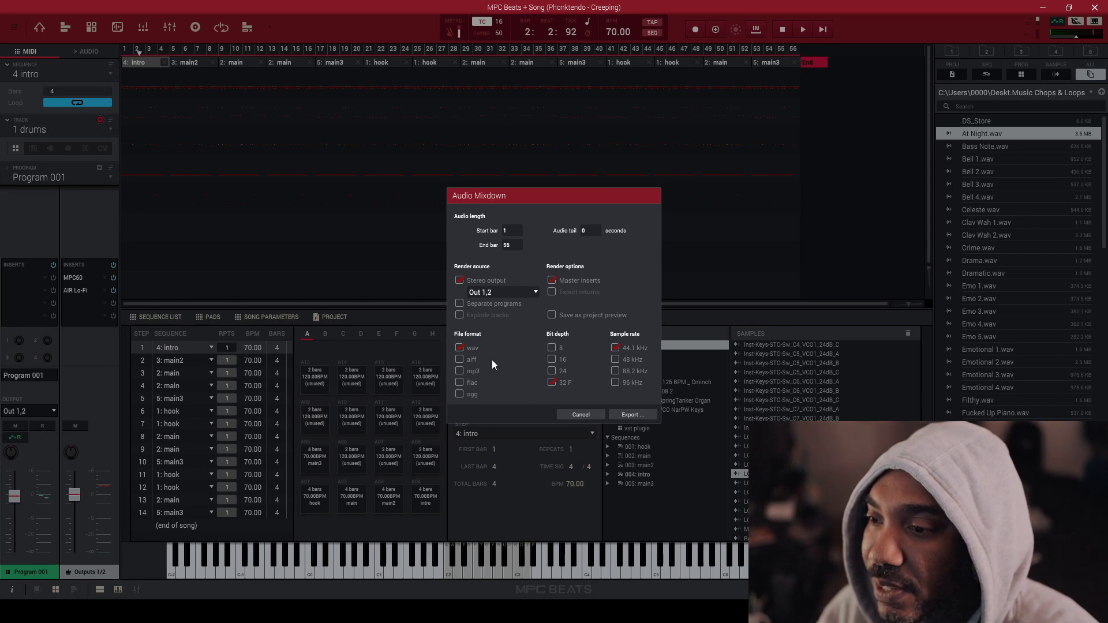
pyautogui.click(631, 414)
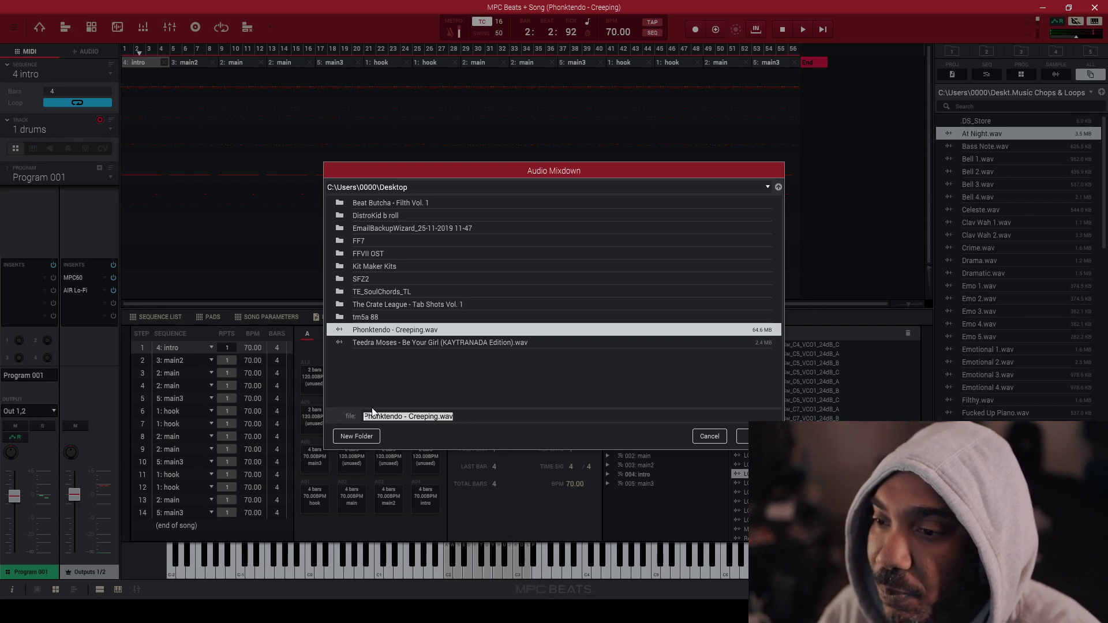
# - Export the song to the Desktop as Phonktendo - Creeping.wav, overwriting the earlier file
pyautogui.click(767, 188)
pyautogui.click(767, 187)
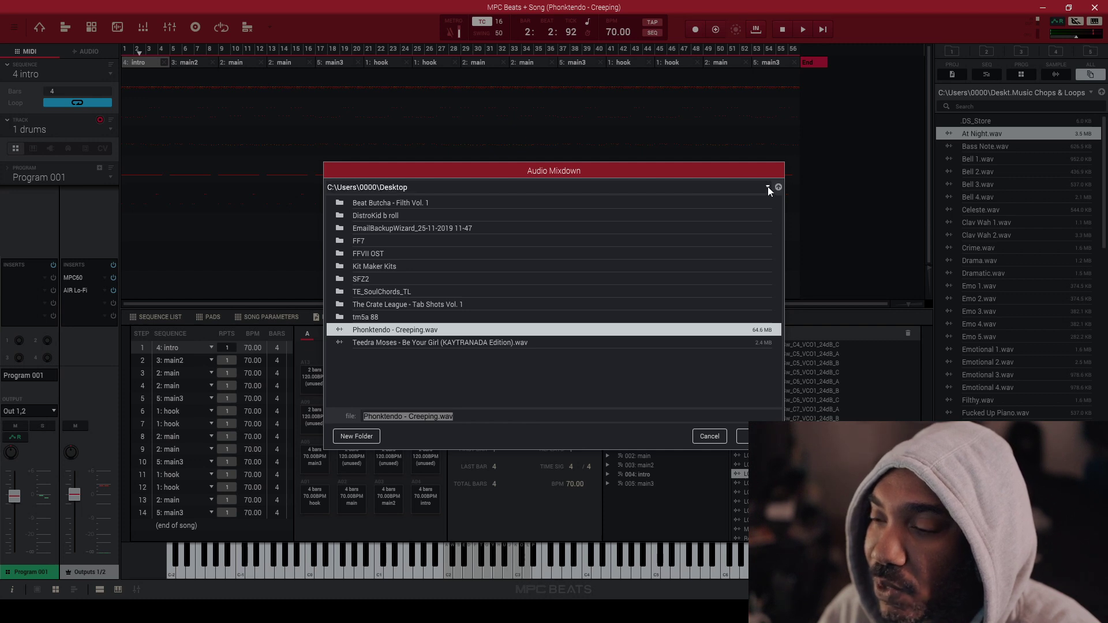
pyautogui.click(768, 187)
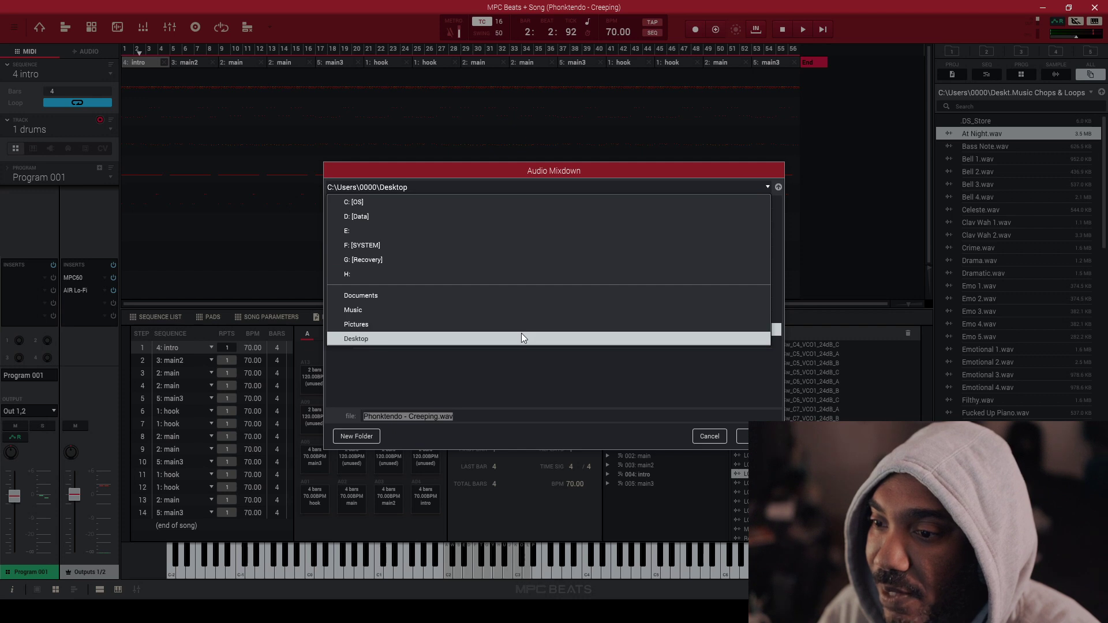
pyautogui.click(521, 335)
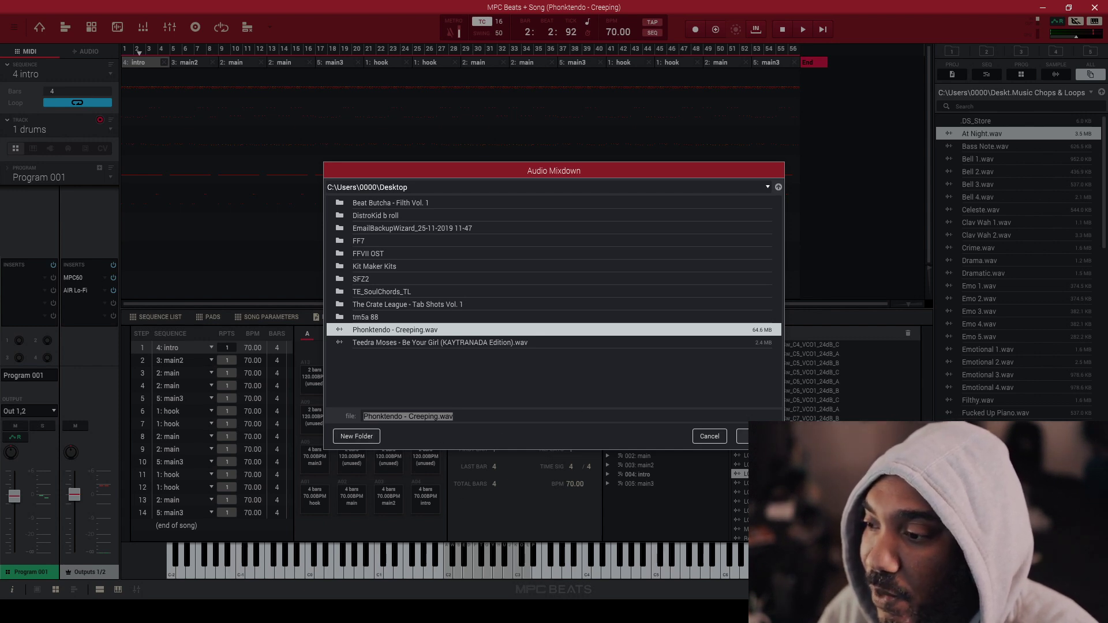
pyautogui.click(744, 436)
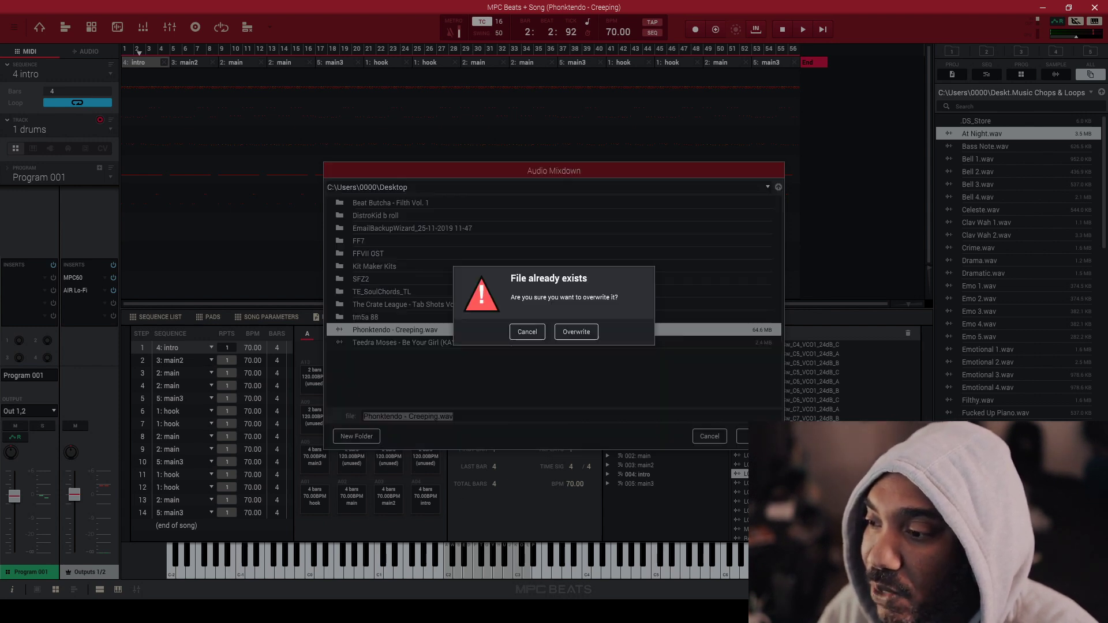
pyautogui.click(582, 336)
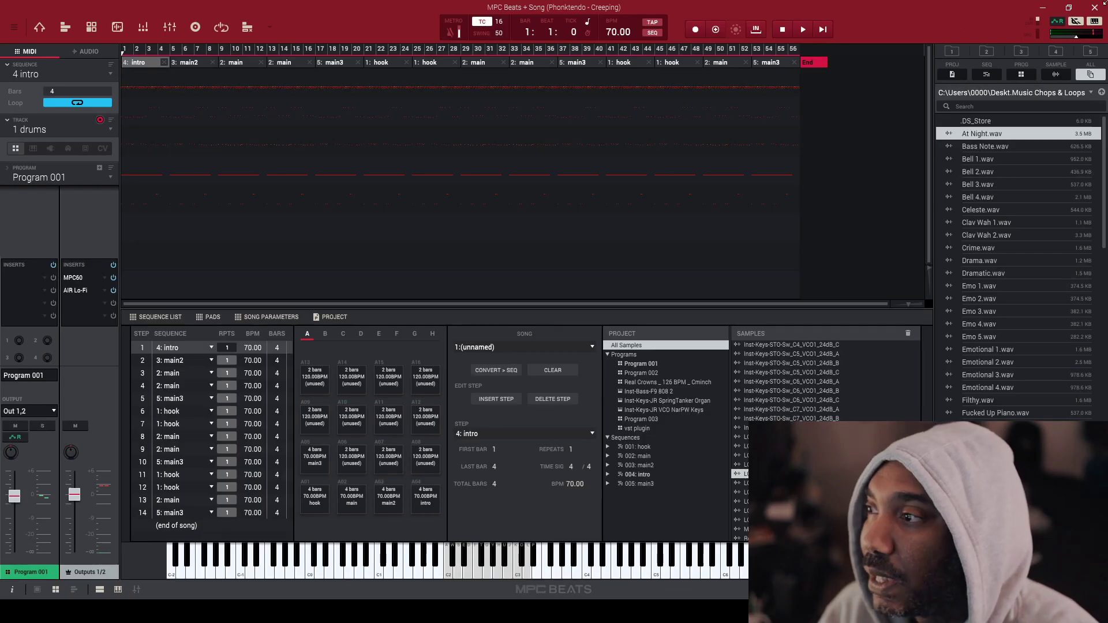
pyautogui.click(1043, 13)
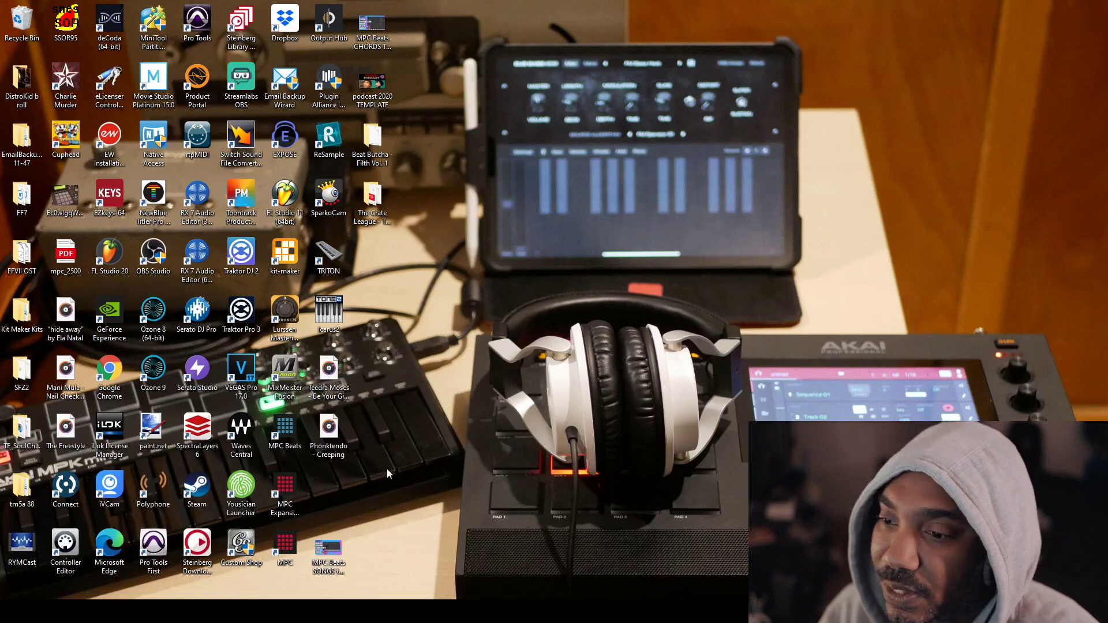
# - Play the exported Phonktendo - Creeping track in Groove Music and pause it around 0:50
pyautogui.doubleClick(337, 436)
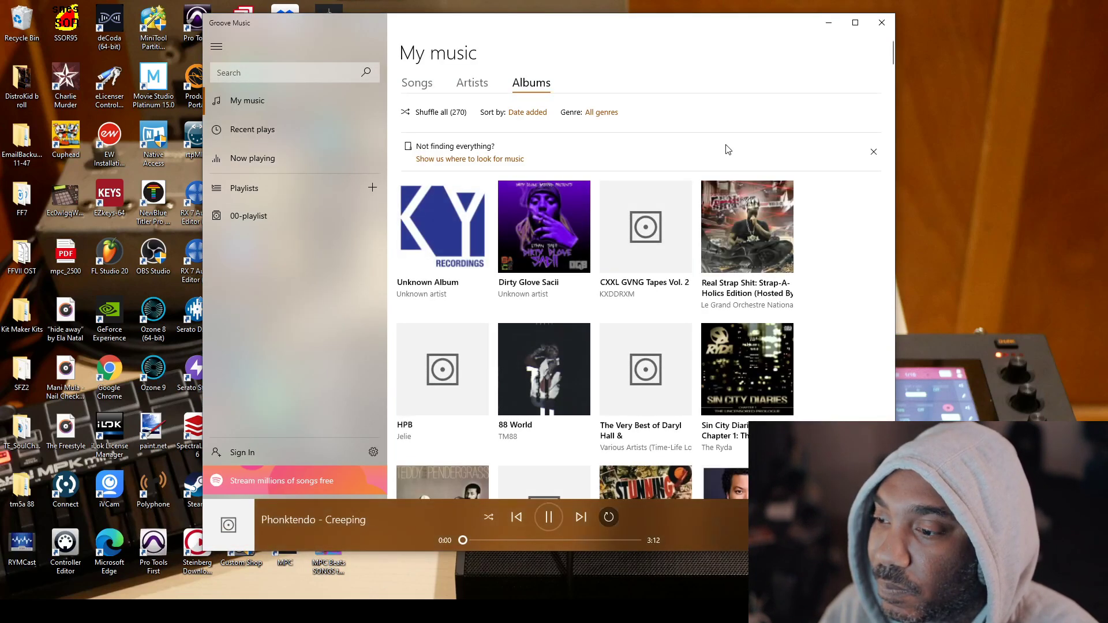
pyautogui.moveTo(757, 261)
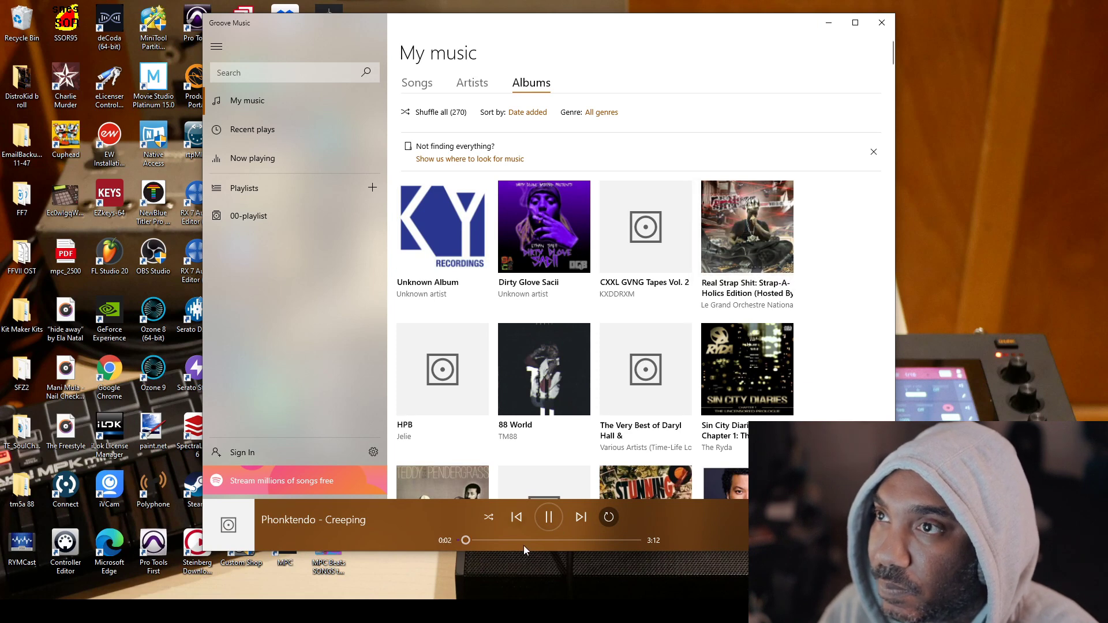
pyautogui.click(505, 539)
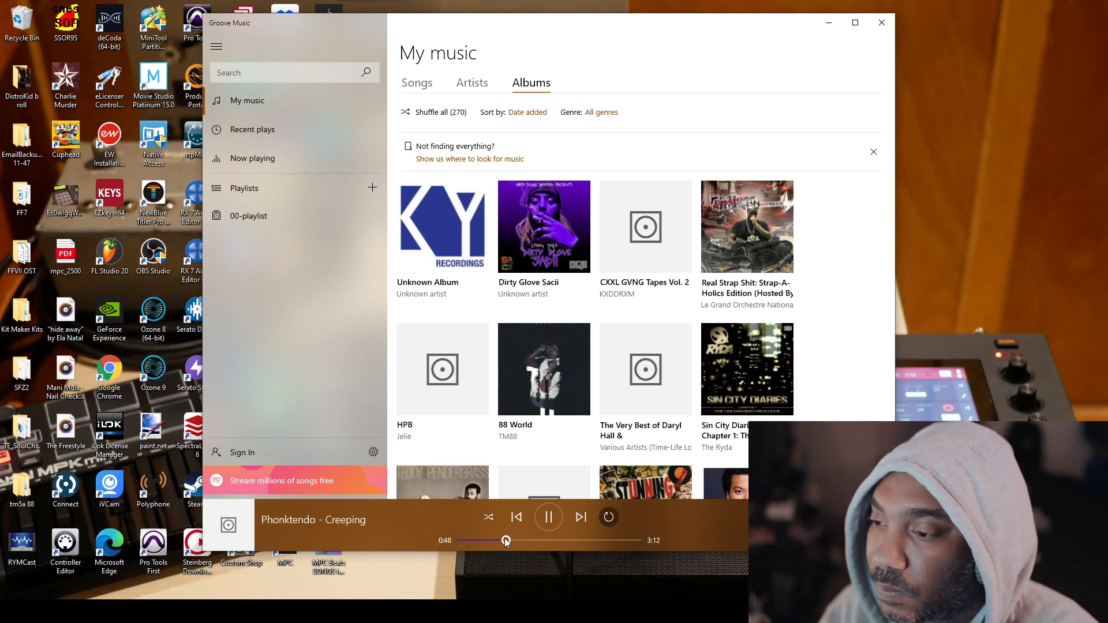
pyautogui.click(548, 521)
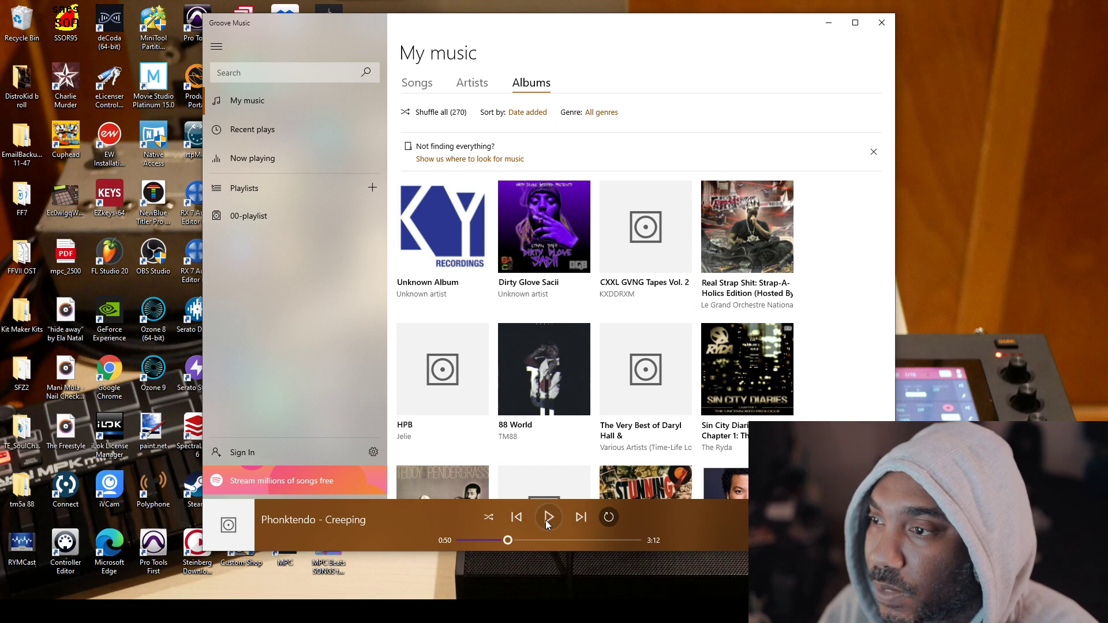
# - Close Groove Music and return to the MPC Beats song list
pyautogui.click(883, 26)
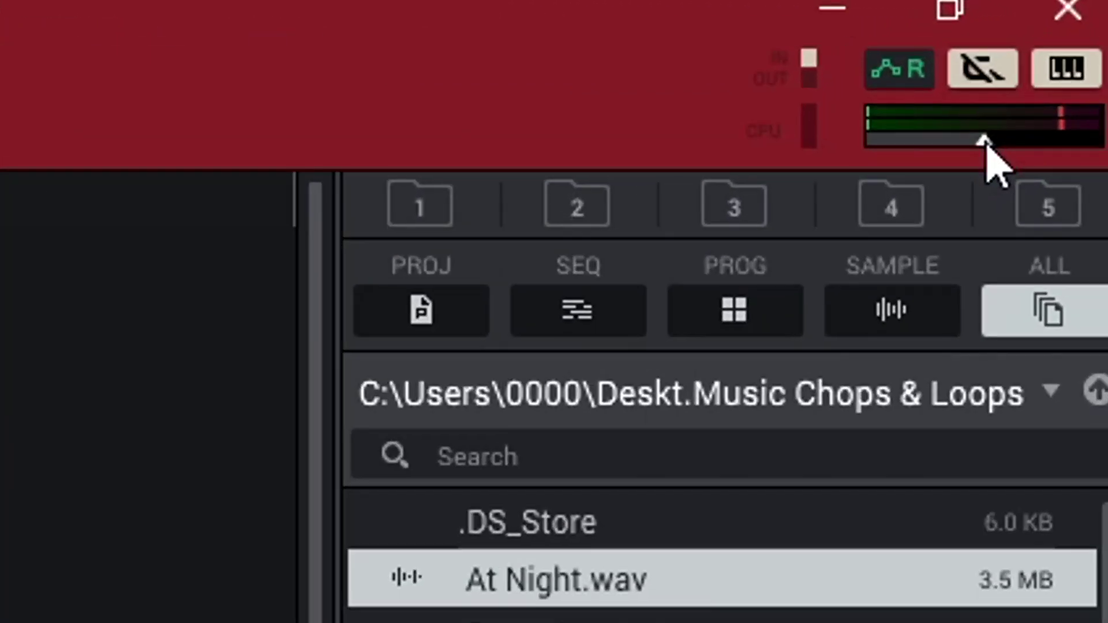
pyautogui.moveTo(1050, 67)
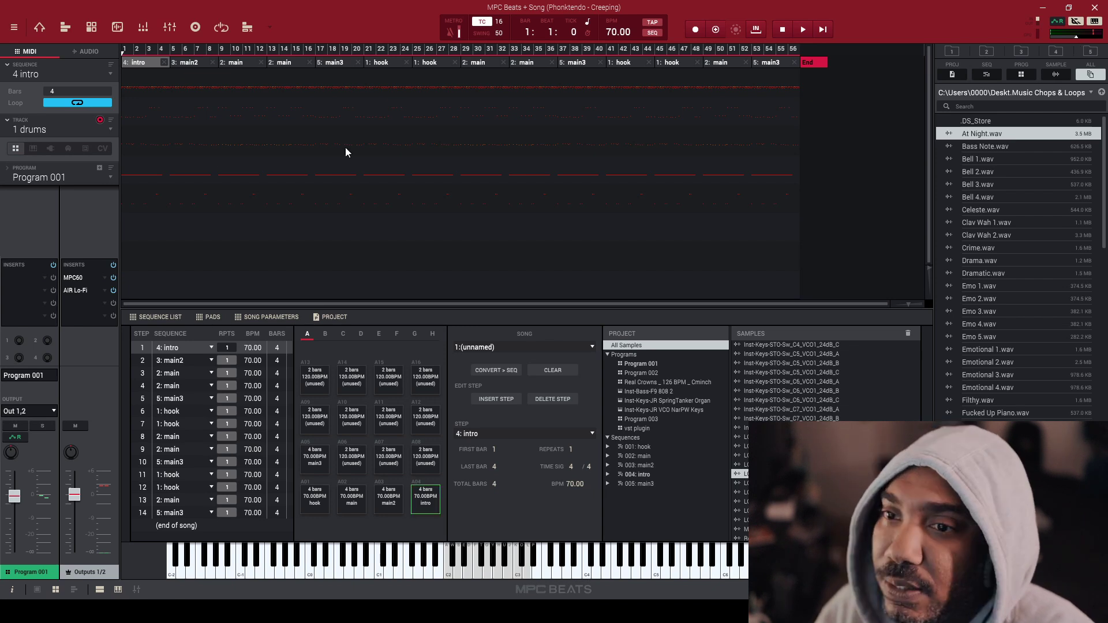
# - Set up a new audio mixdown with Separate programs ticked and go to the save location
pyautogui.click(13, 29)
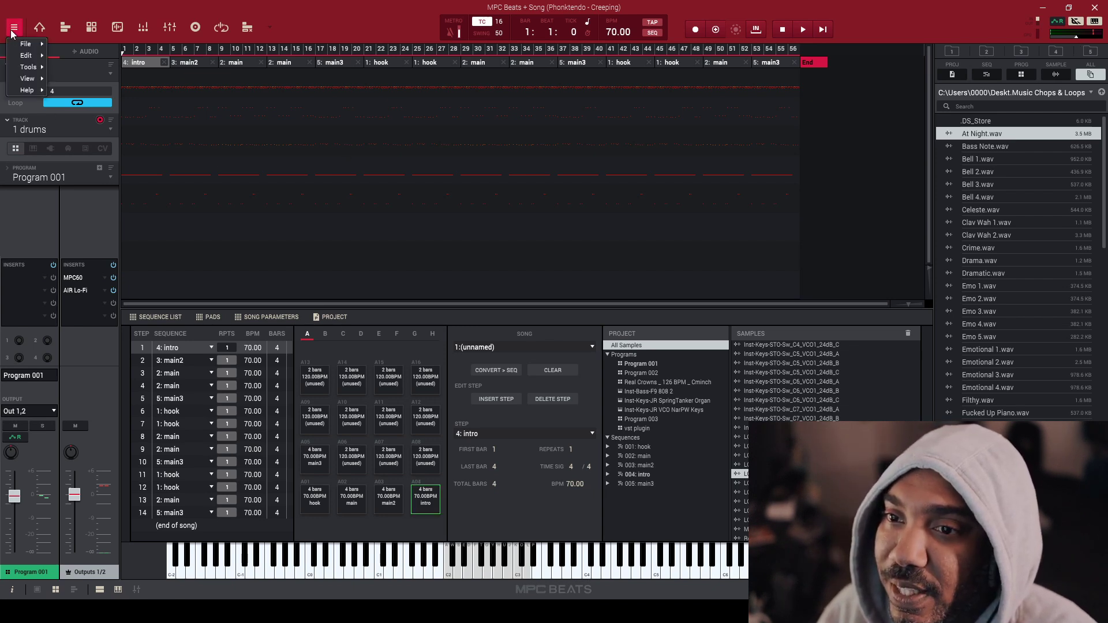
pyautogui.moveTo(26, 44)
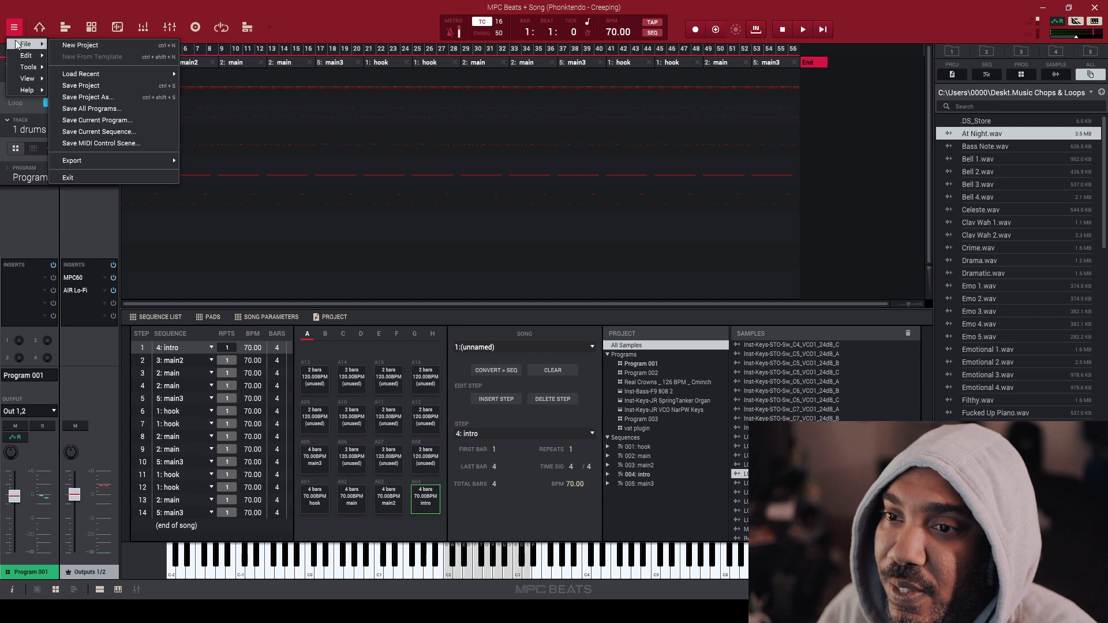
pyautogui.moveTo(144, 161)
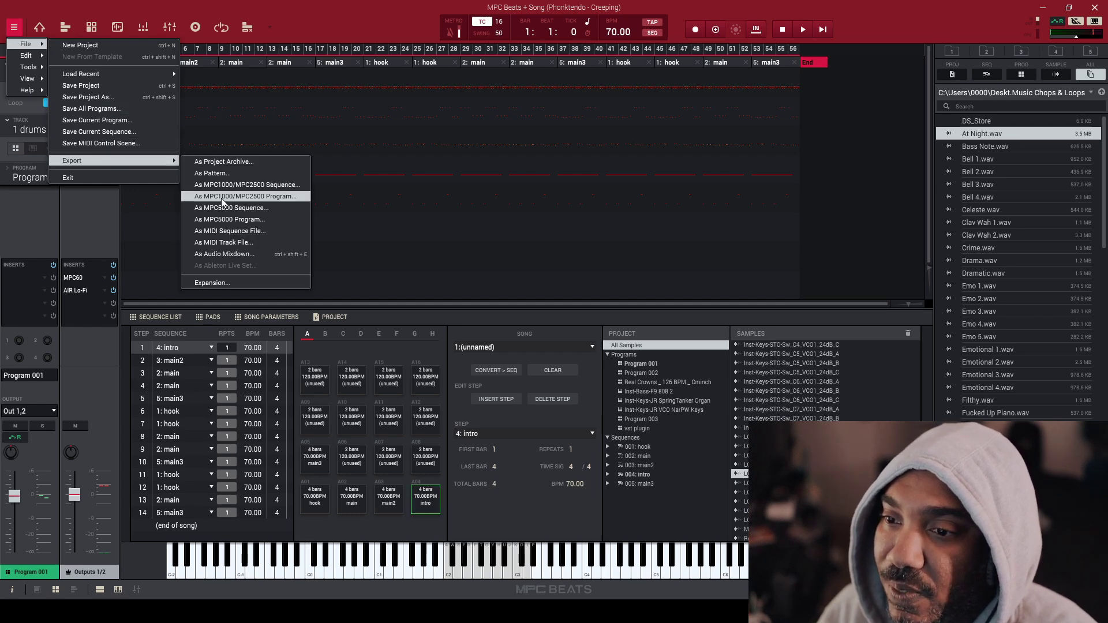
pyautogui.click(231, 254)
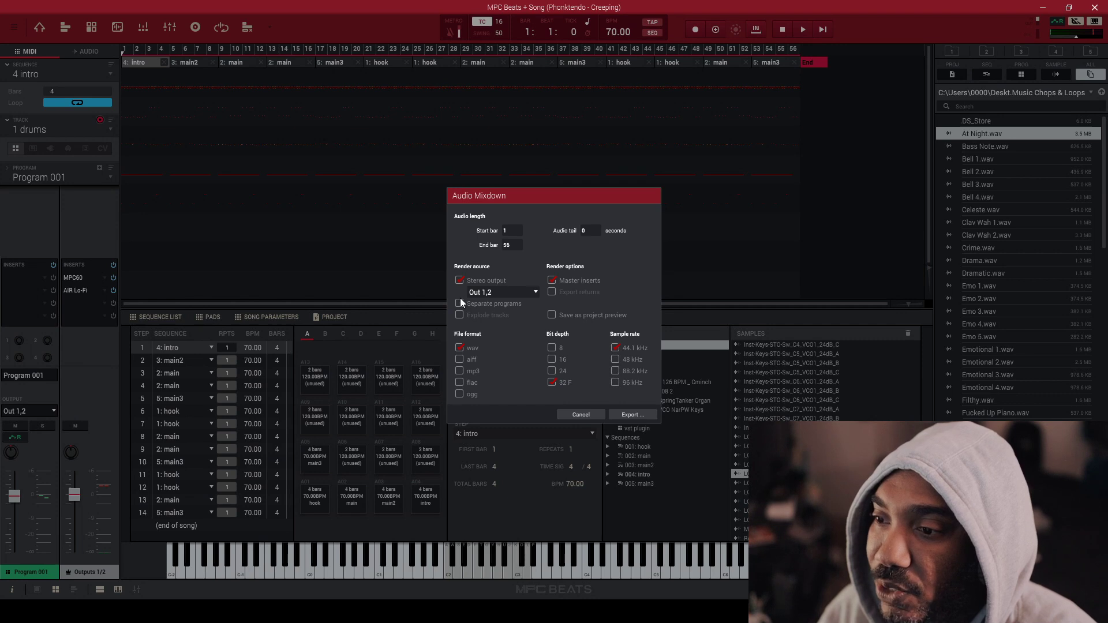
pyautogui.click(459, 303)
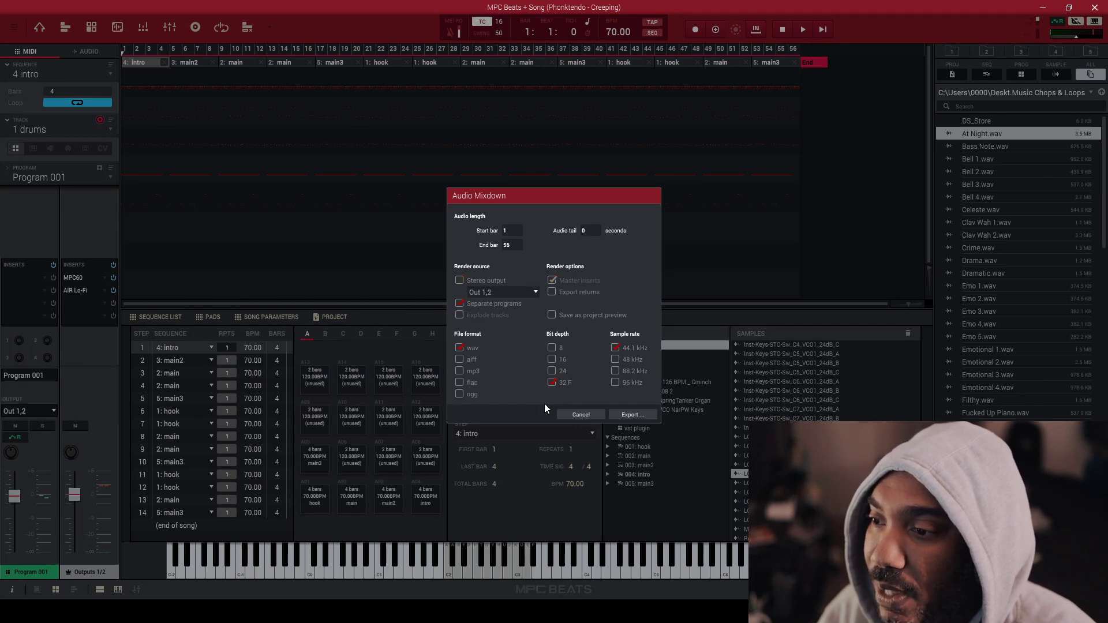
pyautogui.click(625, 415)
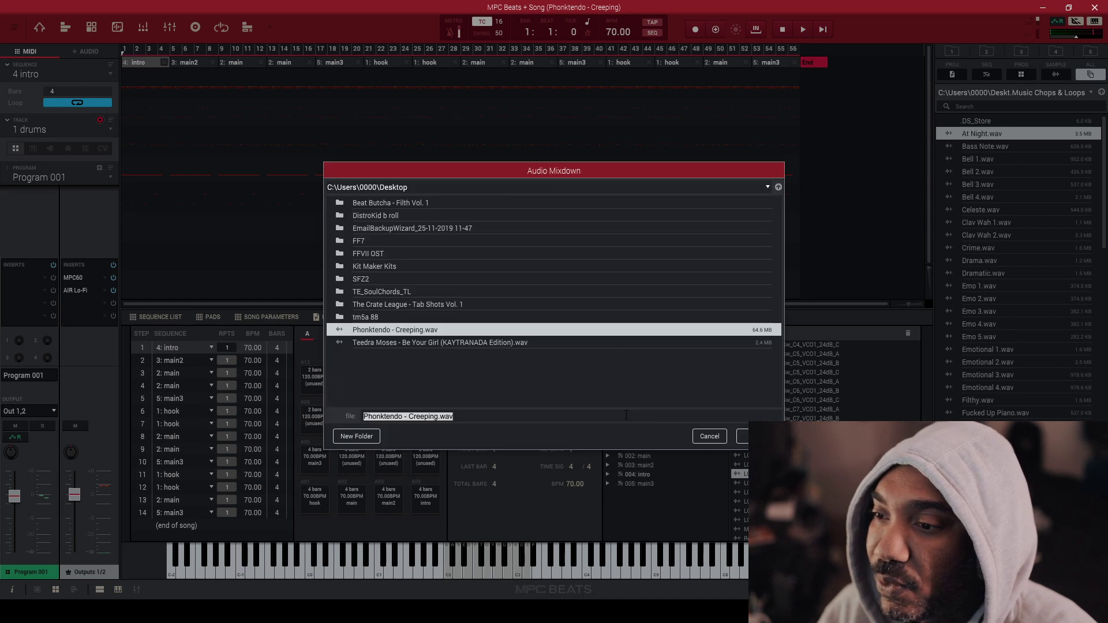
# - Create a Desktop folder named phonktendo and export the program stems into it
pyautogui.click(370, 439)
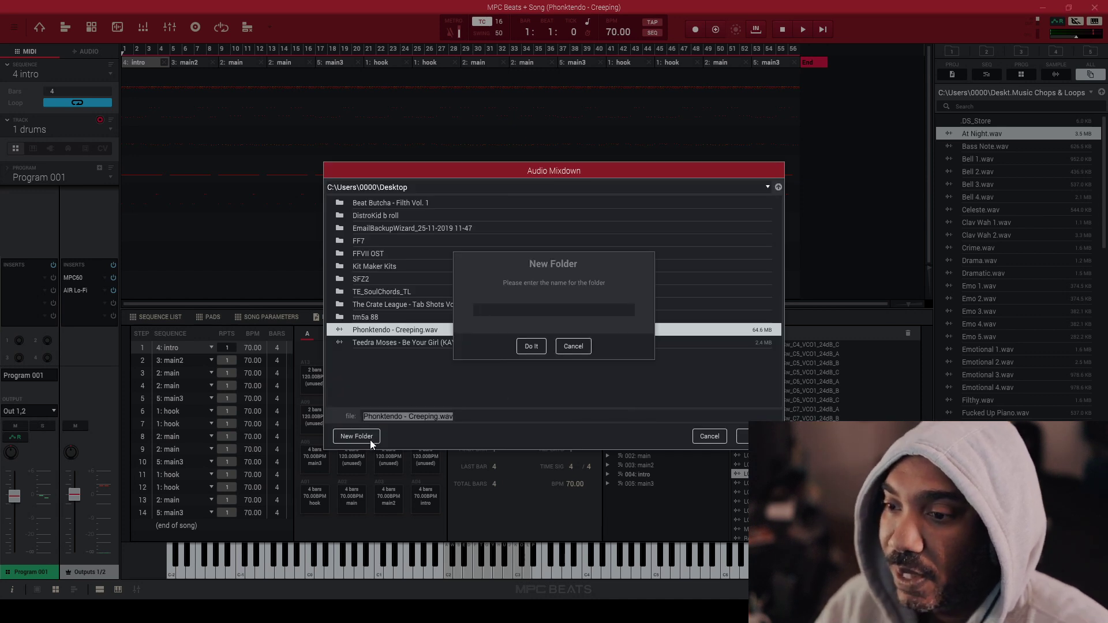
pyautogui.write('phon')
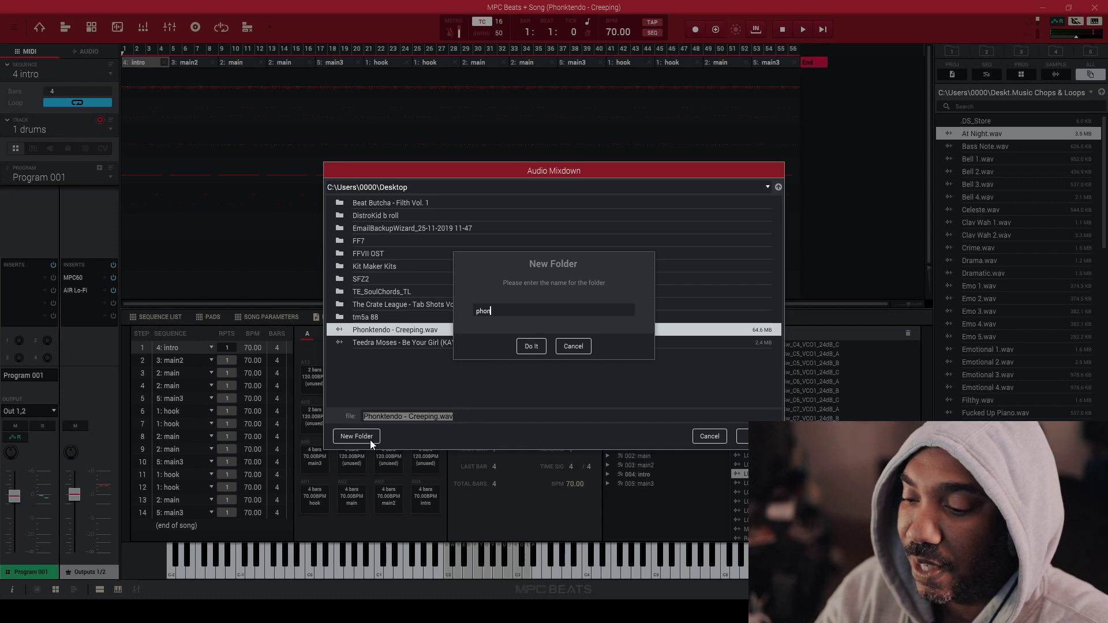
pyautogui.write('ktend')
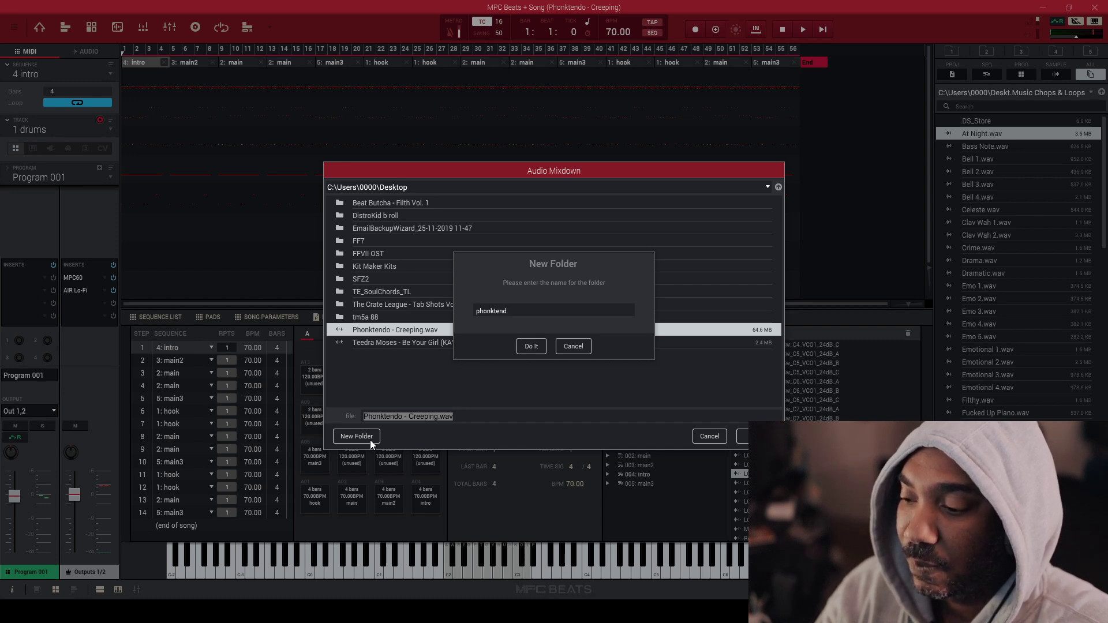
pyautogui.write('o')
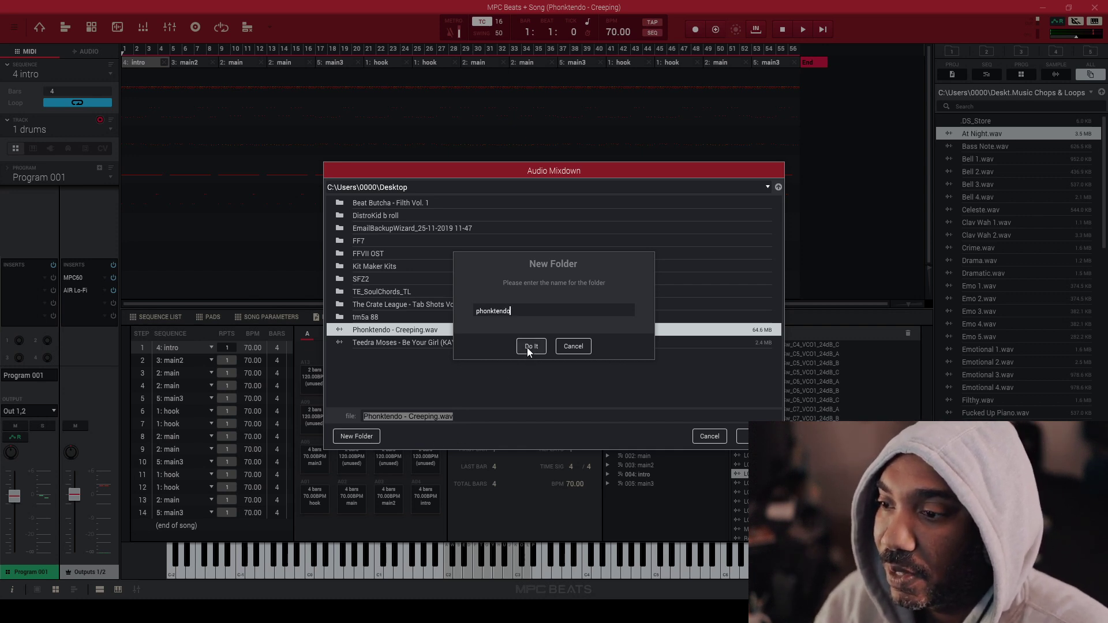
pyautogui.click(528, 347)
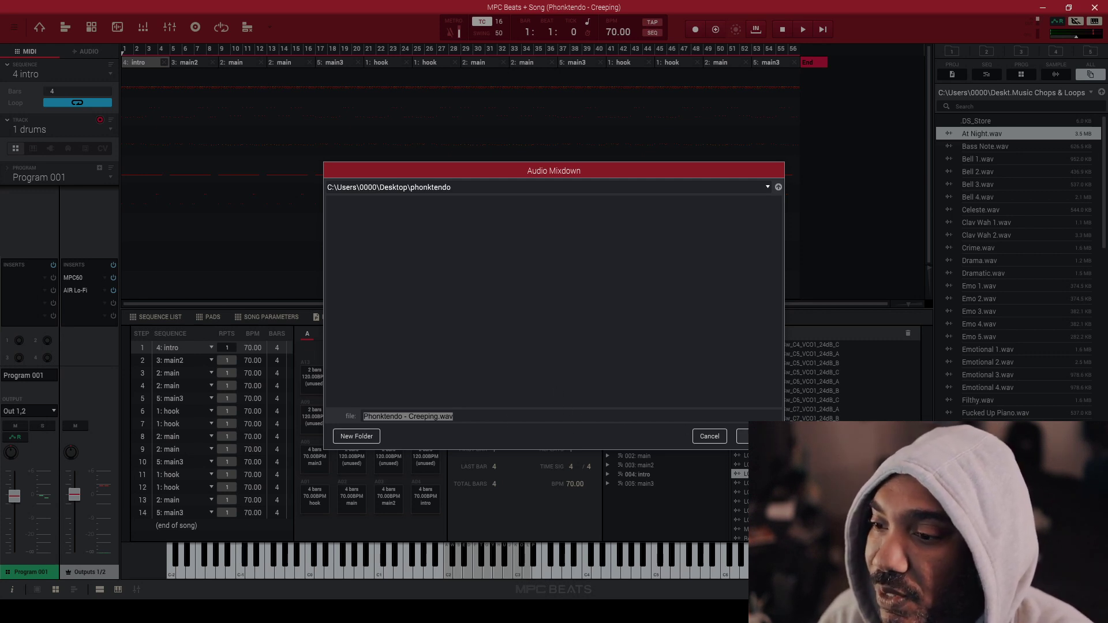
pyautogui.click(744, 436)
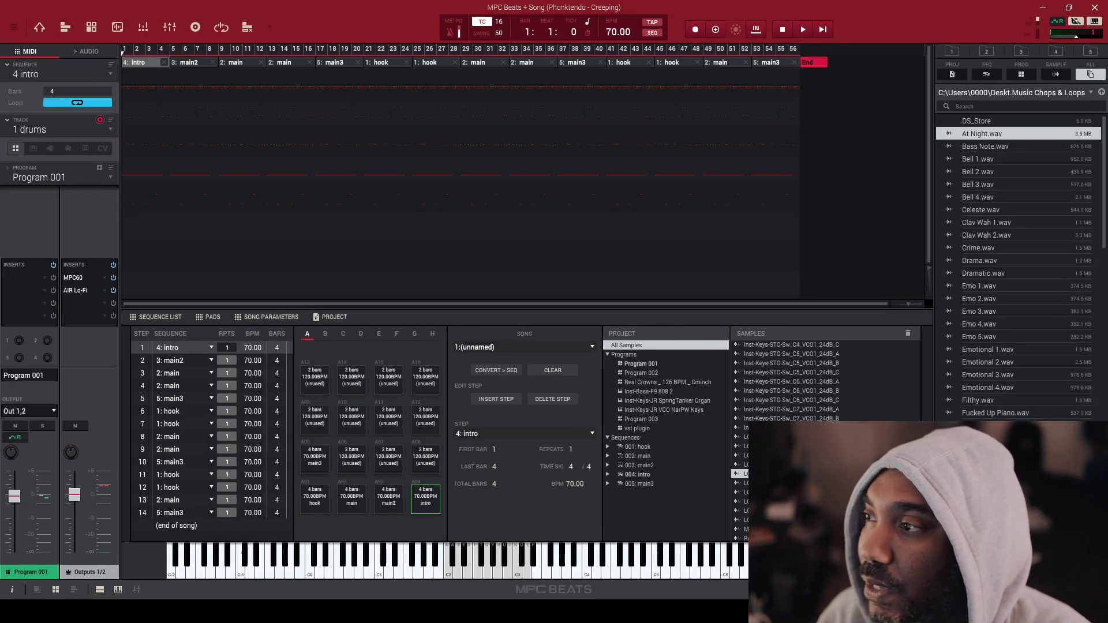
# - Widen the Name column in the phonktendo folder and play the Inst-Bass-F9 808 2 stem
pyautogui.click(1042, 8)
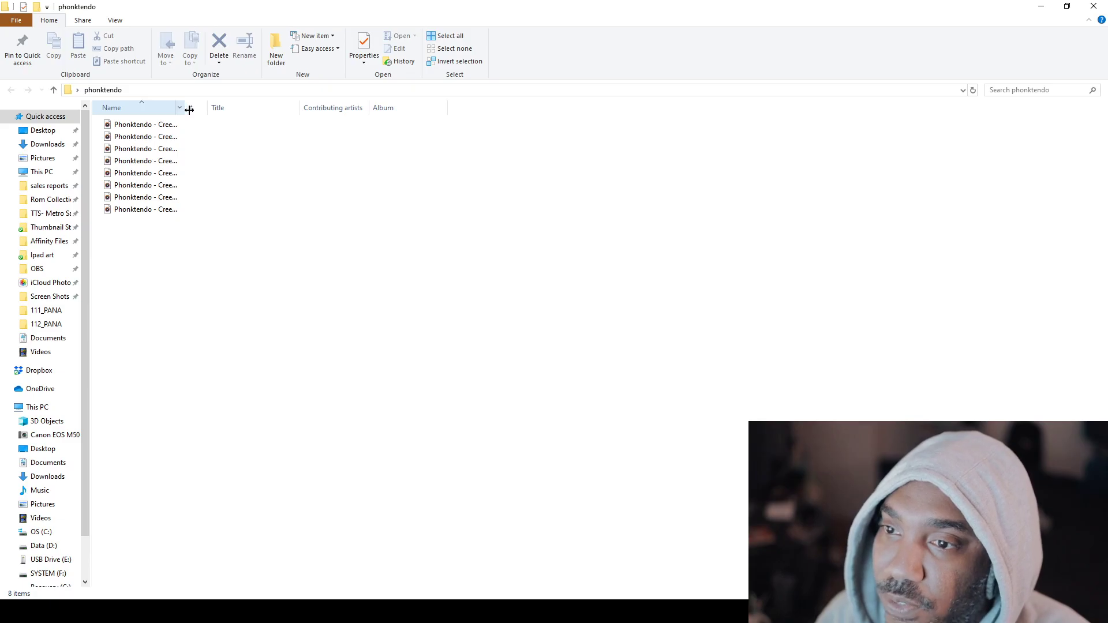
pyautogui.moveTo(189, 110); pyautogui.dragTo(426, 108)
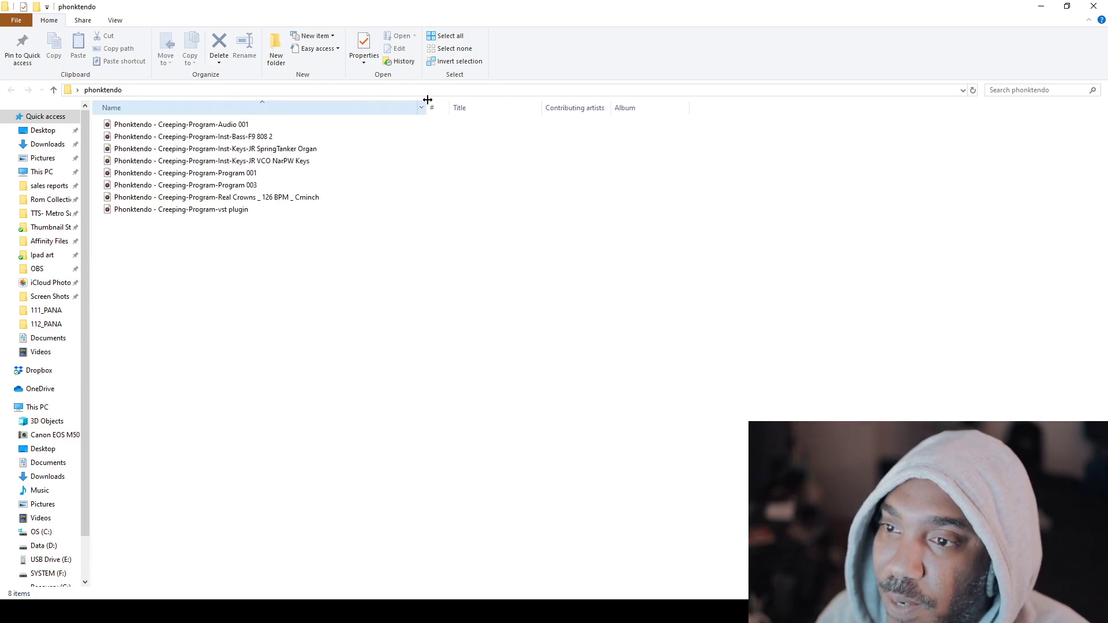
pyautogui.doubleClick(267, 137)
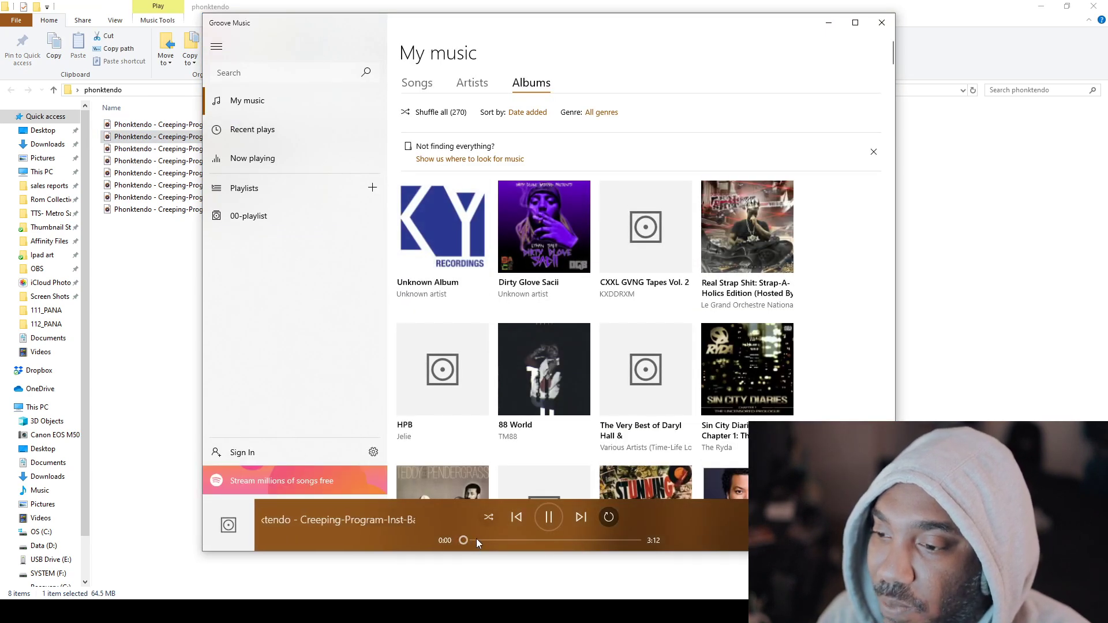
# - Skip through the bass stem at 0:36, 1:33 and near the end, then close Groove Music
pyautogui.click(495, 540)
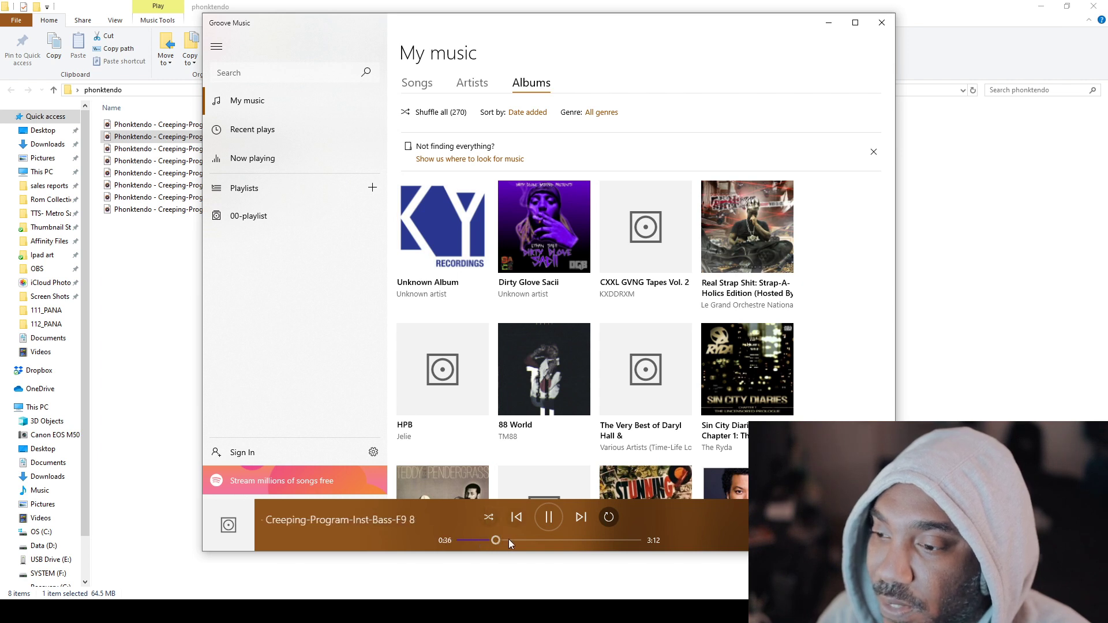
pyautogui.click(546, 541)
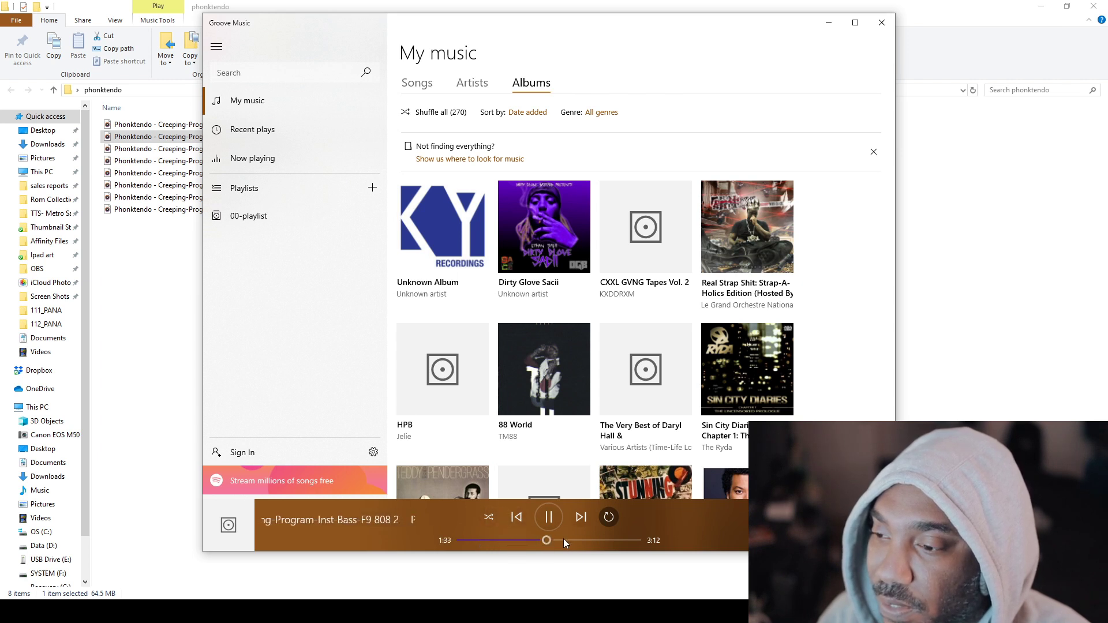
pyautogui.click(579, 540)
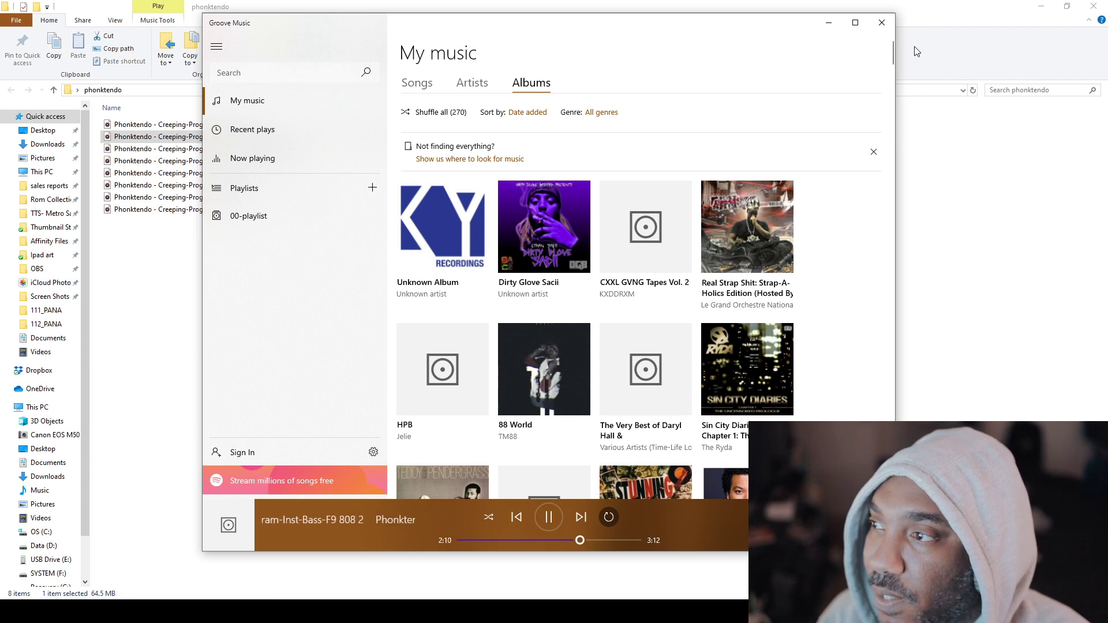
pyautogui.click(882, 23)
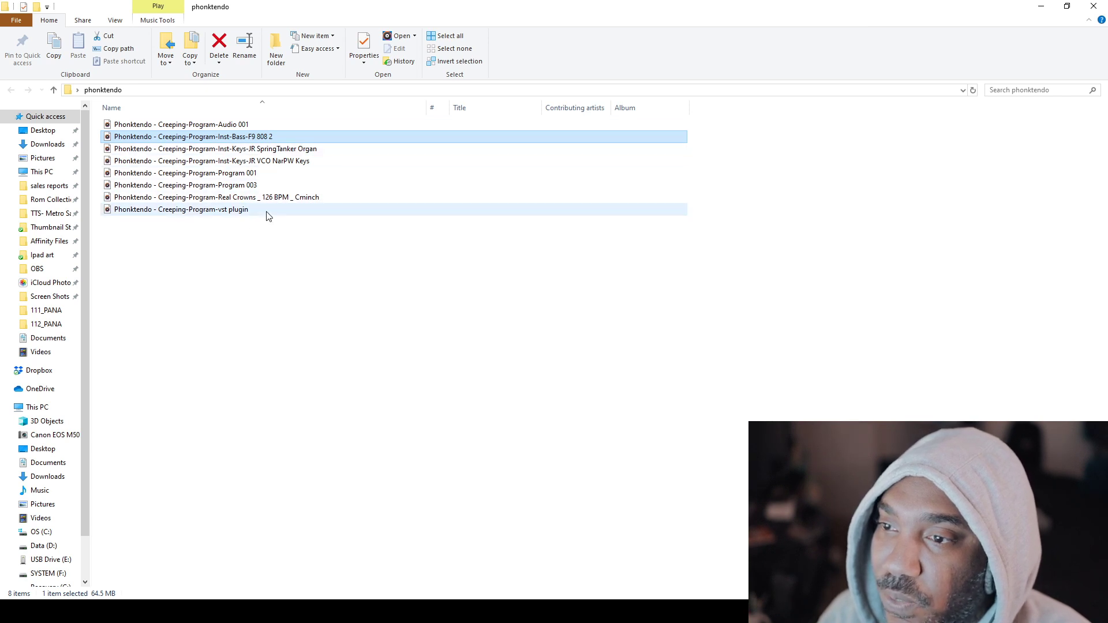
# - Play the Program 001 stem WAV and skip ahead to 0:21
pyautogui.doubleClick(254, 173)
pyautogui.click(483, 540)
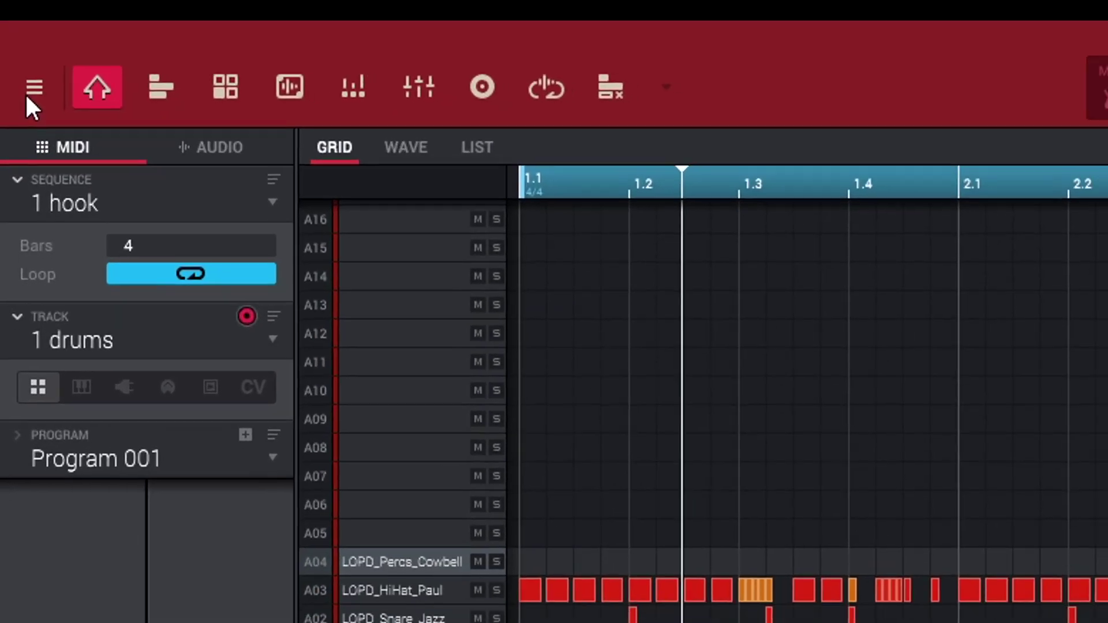
# - Explode the 1 drums track into separate kick, snare and hi-hat tracks via Edit > Track > Explode
pyautogui.click(29, 90)
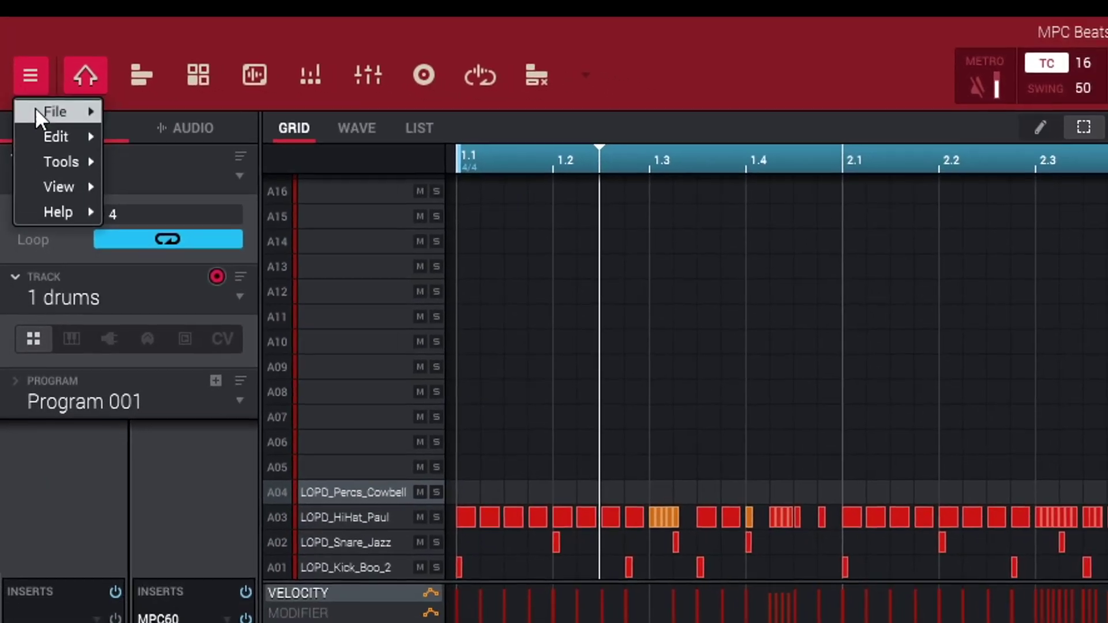
pyautogui.moveTo(42, 133)
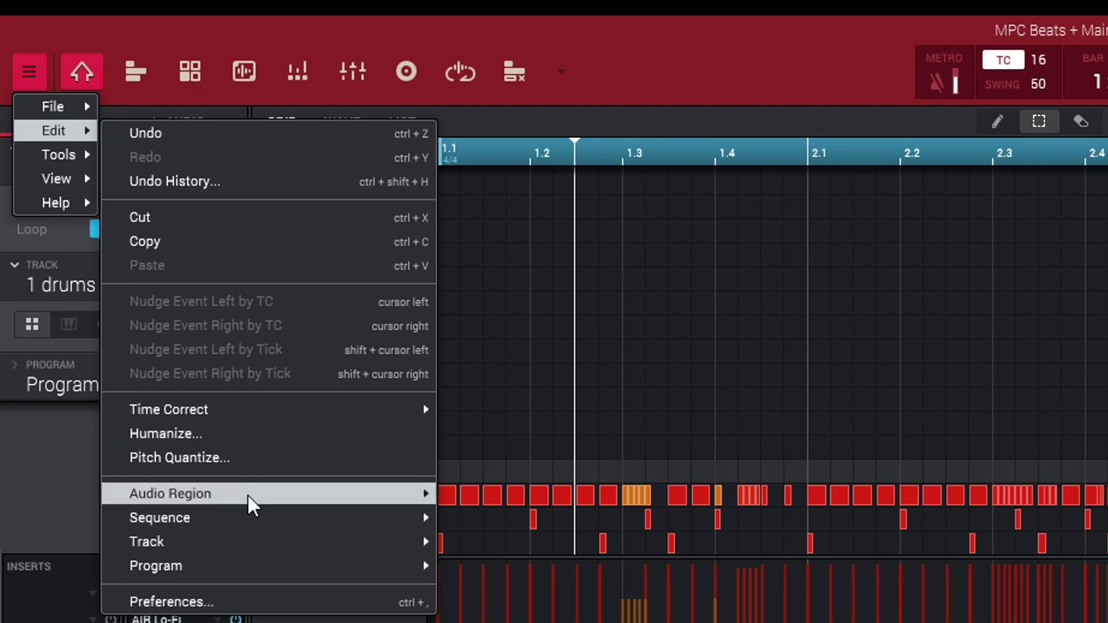
pyautogui.moveTo(247, 545)
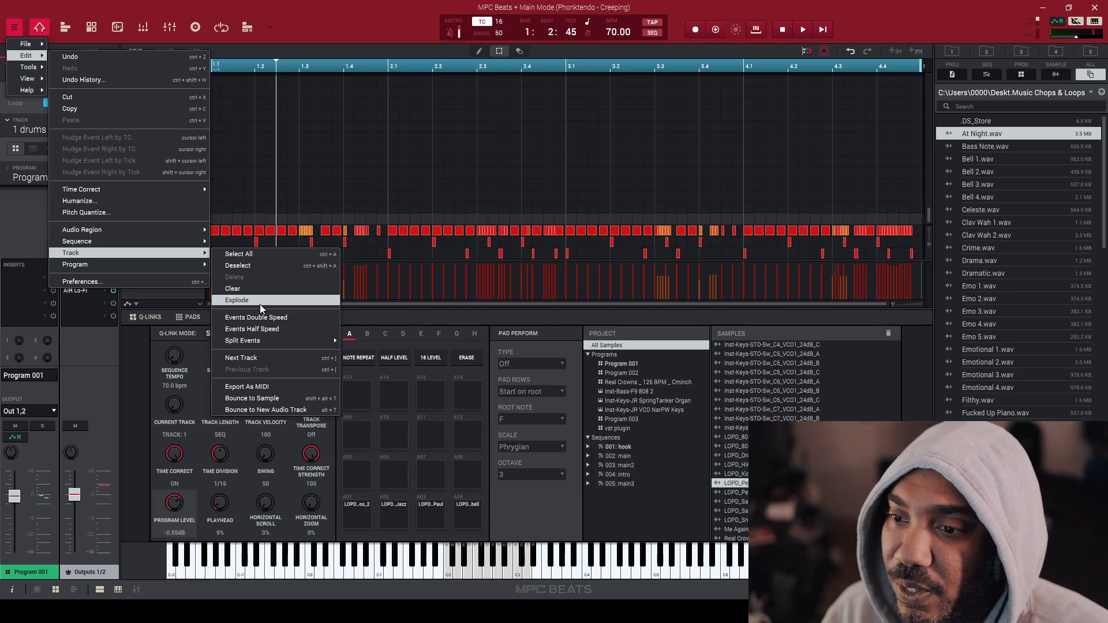
pyautogui.click(511, 549)
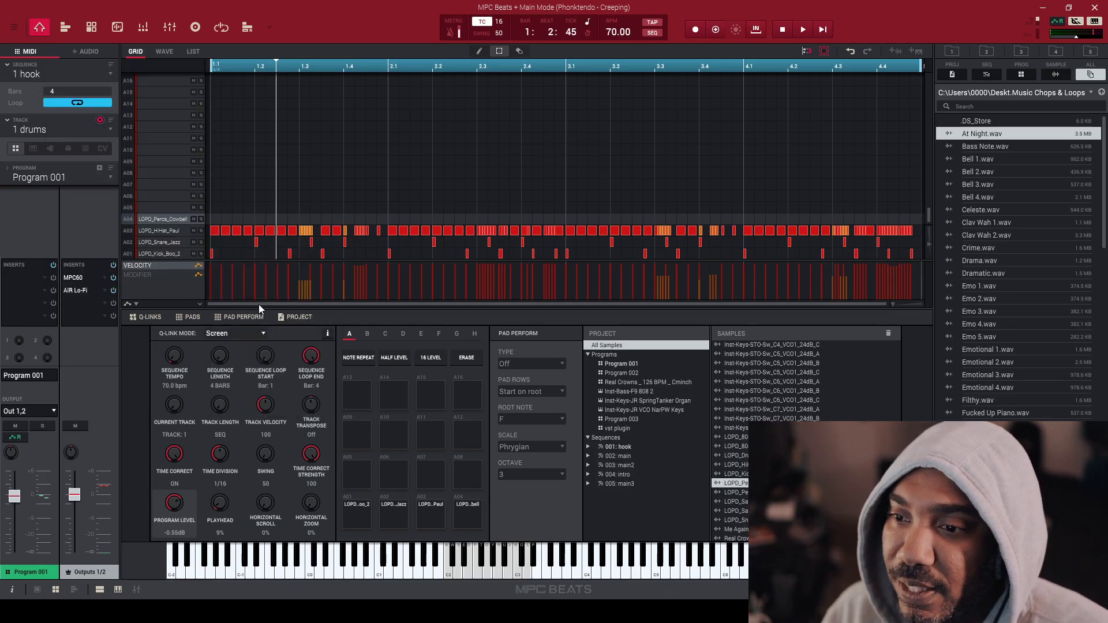
# - Check the new track list, keep 1 drums selected, and mute Program 001 in the mixer
pyautogui.click(49, 130)
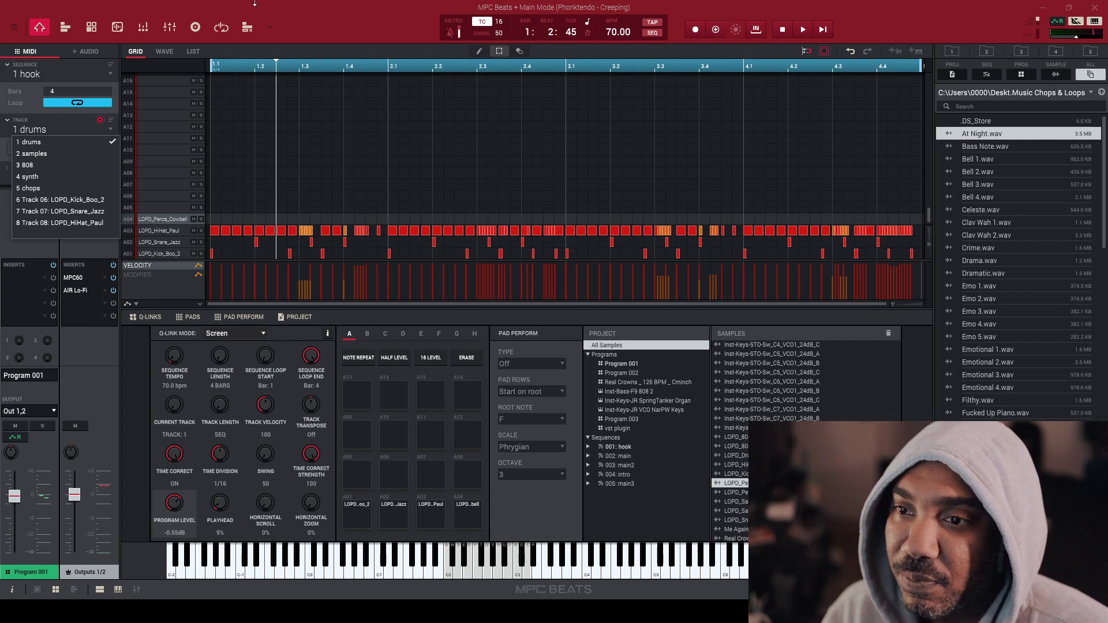
pyautogui.click(257, 4)
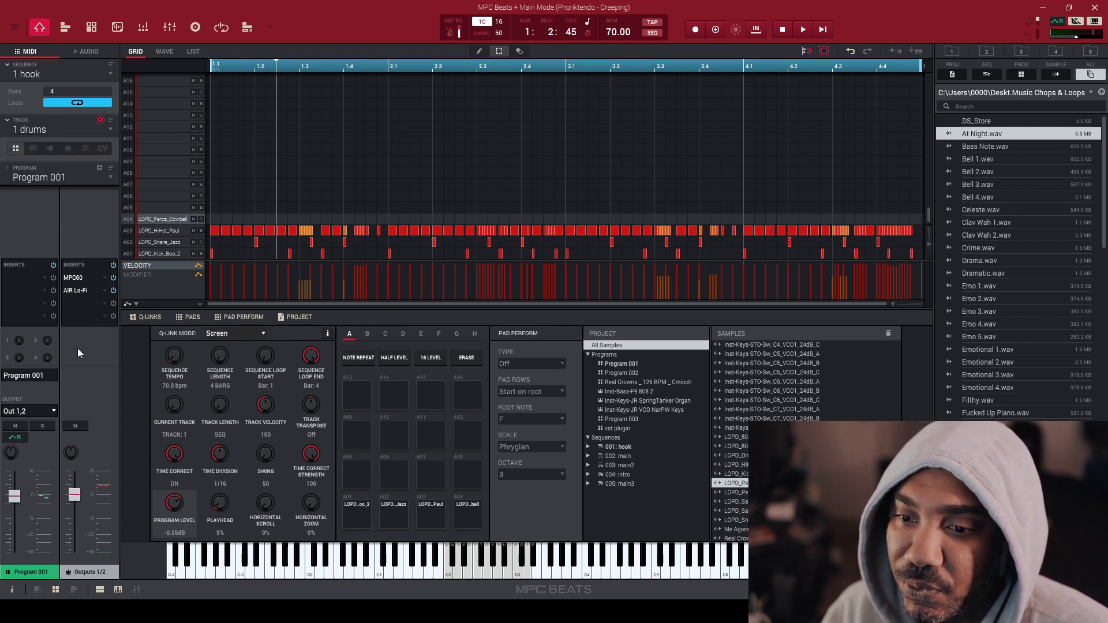
pyautogui.click(16, 426)
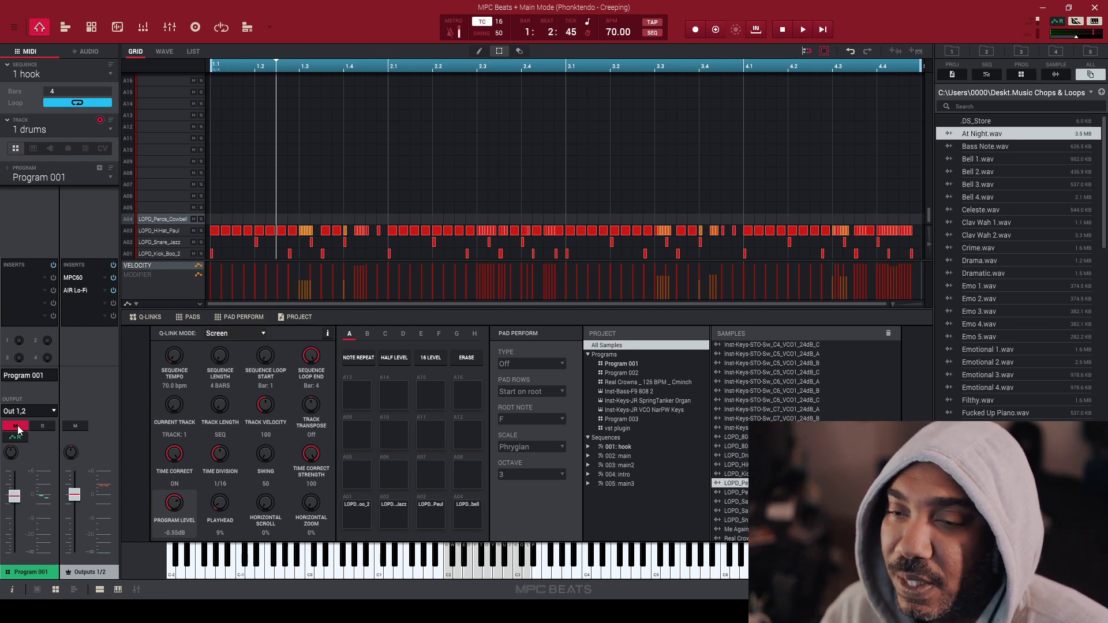
pyautogui.click(83, 77)
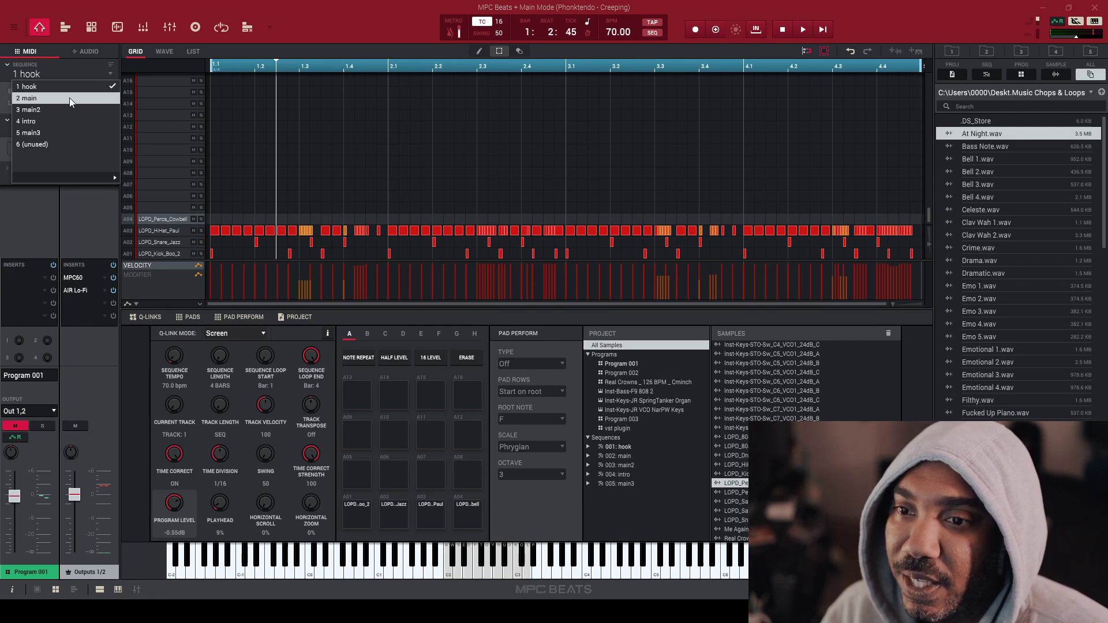
# - Switch to the 2 main sequence and confirm its track list has no exploded drum tracks
pyautogui.click(69, 98)
pyautogui.click(108, 134)
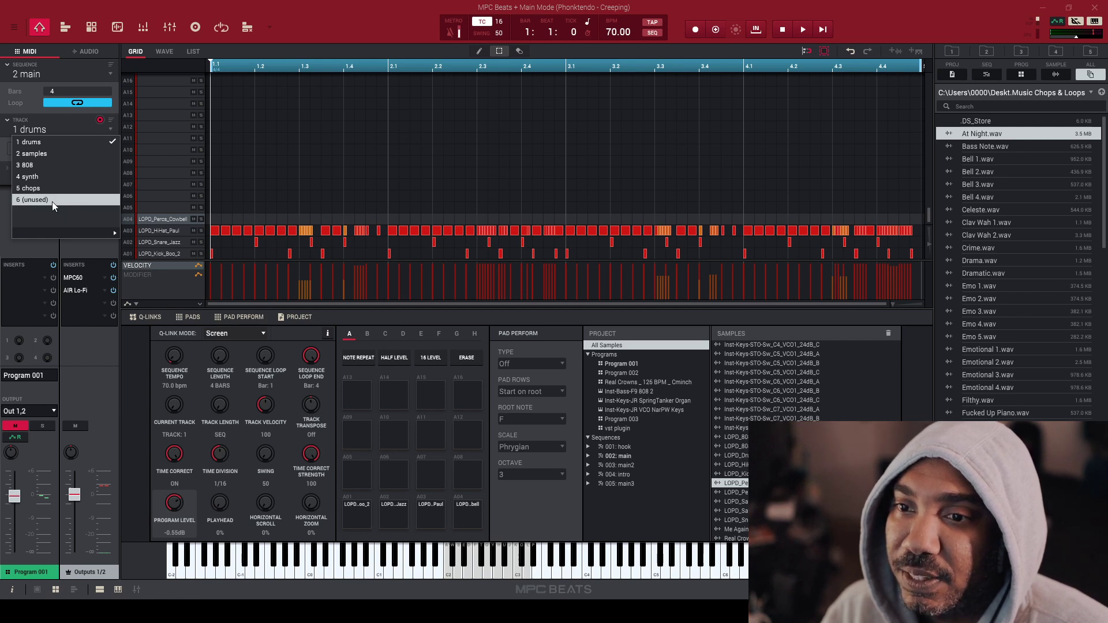
pyautogui.click(367, 6)
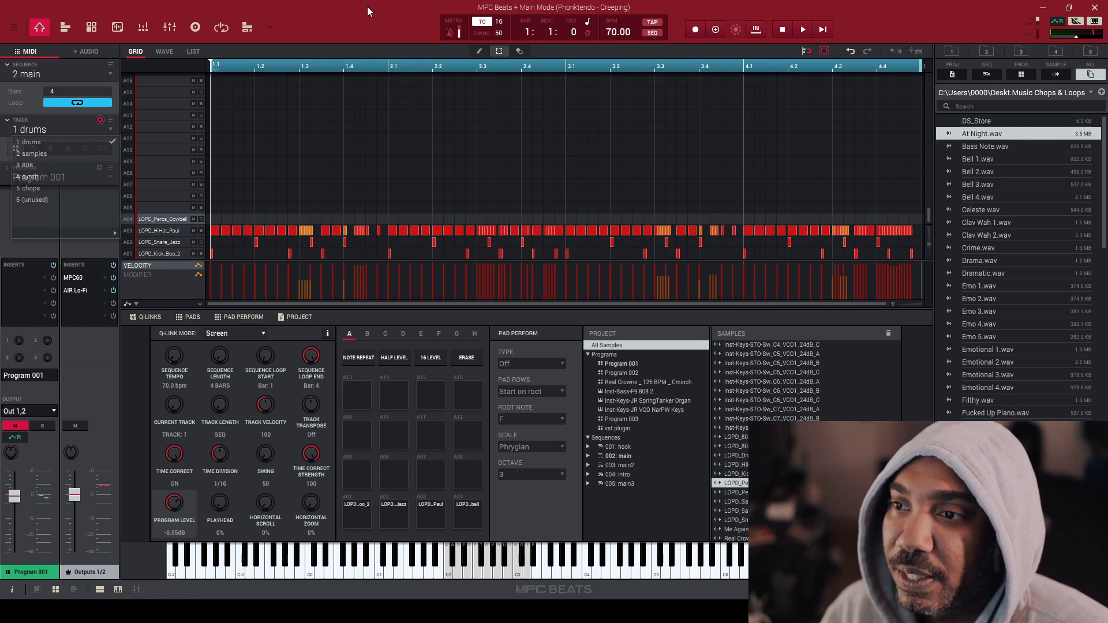